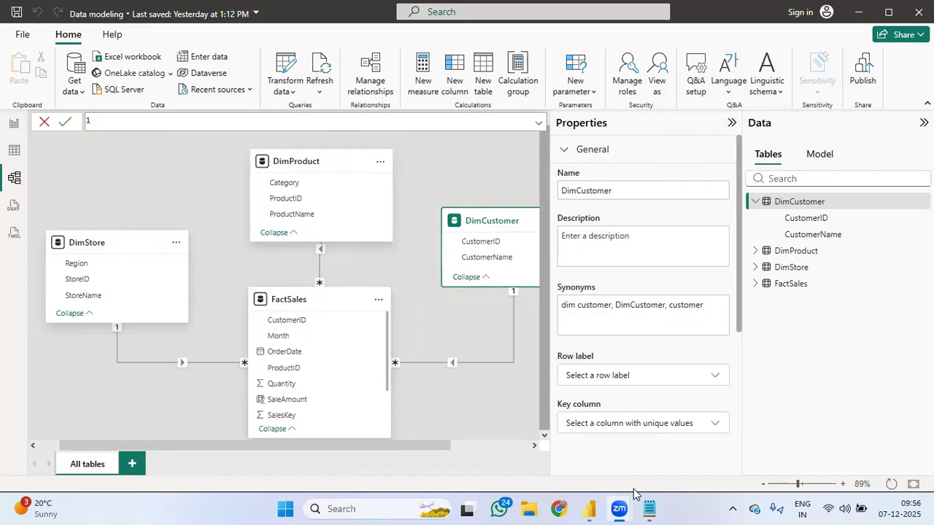
- Switch to the DAX notes in Notepad and complete the unfinished last word of the text as "cannot"
key(alt+Tab)
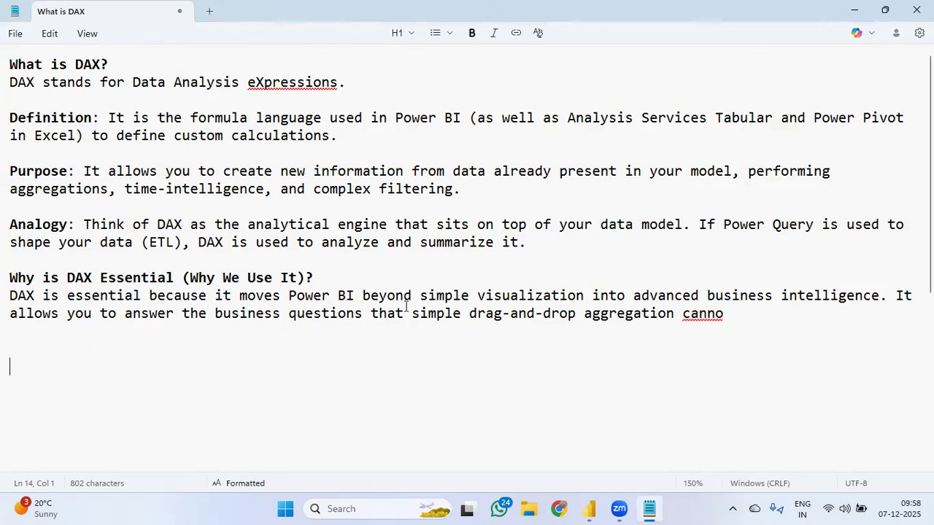
click(726, 324)
click(727, 317)
text(t)
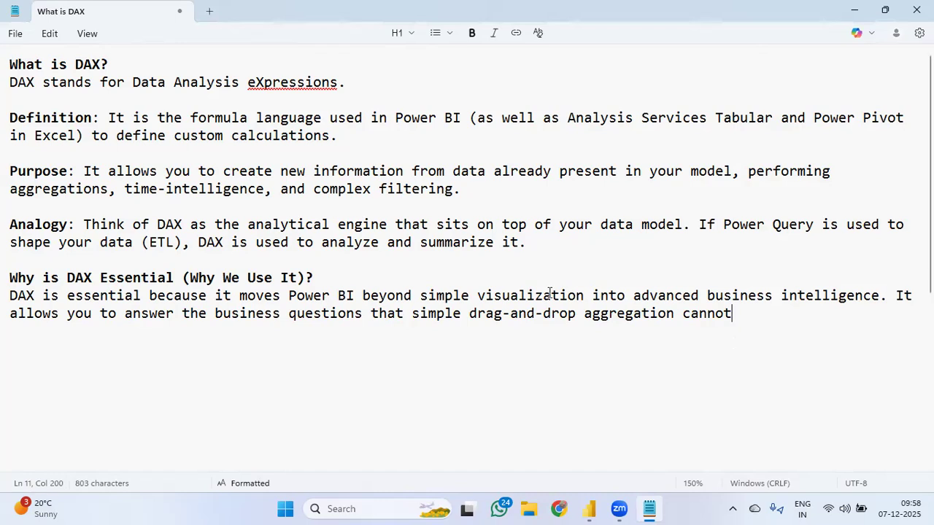
- Add the lines "measure" and "calculated column" below the last paragraph, separated from it by a blank line
scroll(591, 256, down, 2)
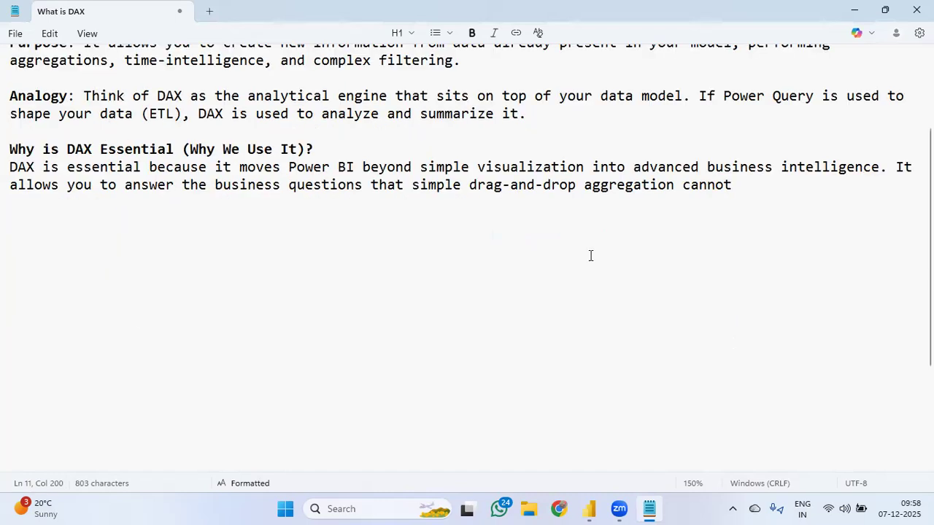
scroll(590, 255, down, 1)
scroll(591, 255, down, 1)
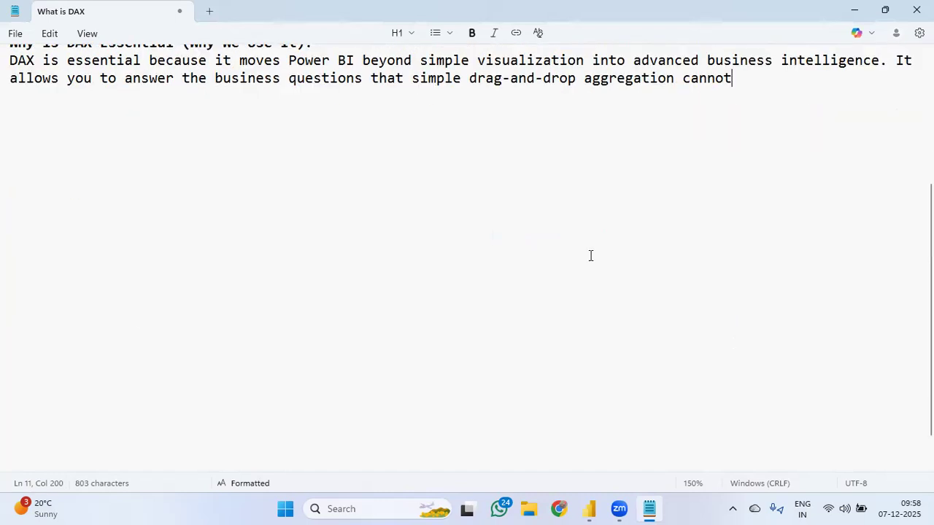
scroll(590, 255, down, 1)
key(Return)
key(Return)
text(measure)
key(Return)
text(calculated column)
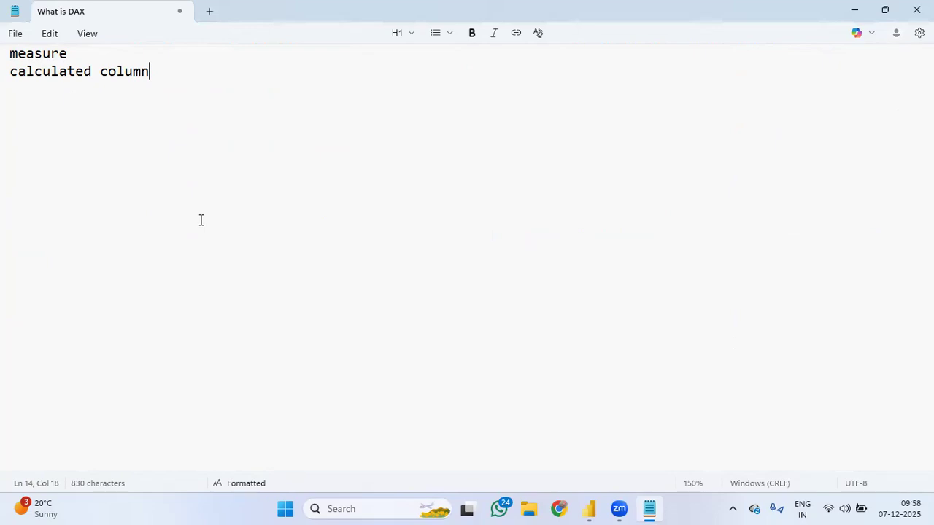
- Insert a blank line above "measure", add a colon after the word, and make room beneath it for notes
click(10, 53)
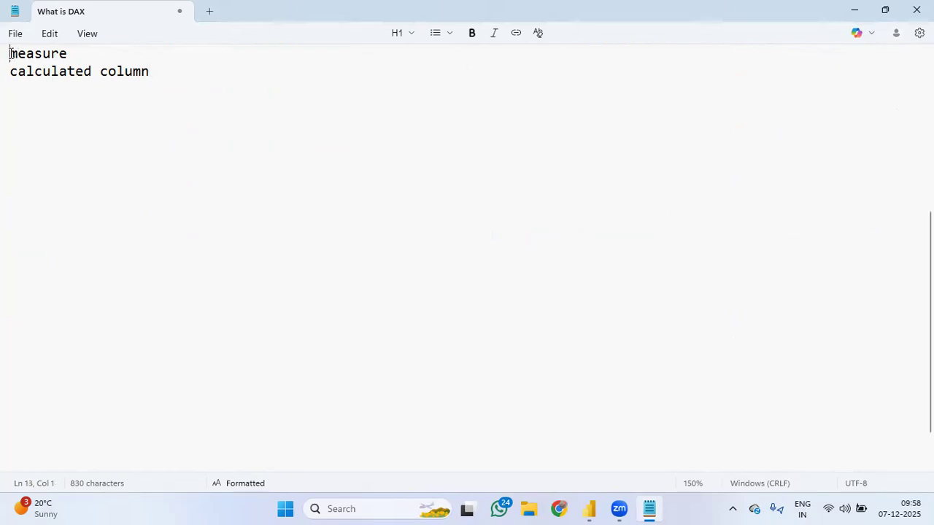
key(Return)
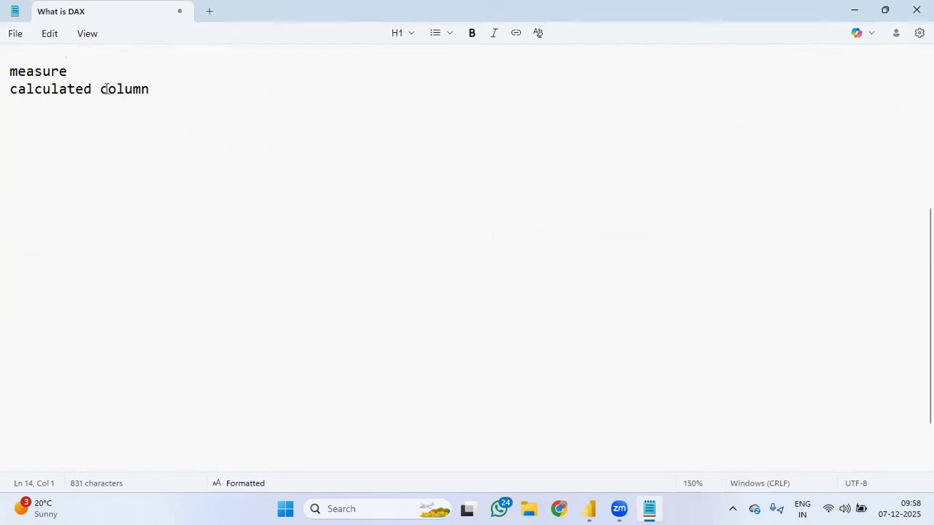
click(80, 73)
text(:)
key(Return)
key(Return)
key(Return)
key(Up)
key(Up)
- Write the definition "-- a single aggregated value that tells something about your data" under the measure heading
text(--)
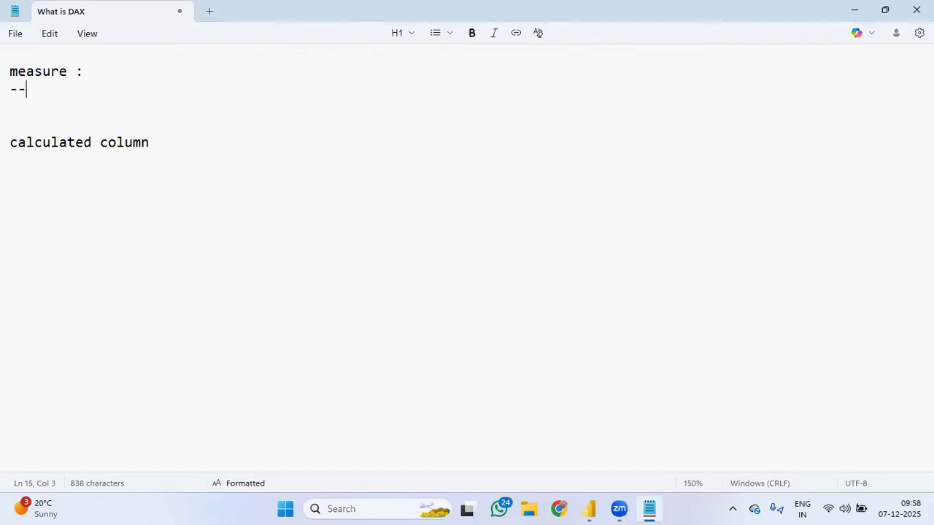
text( a single aggr)
key(BackSpace)
text(regated )
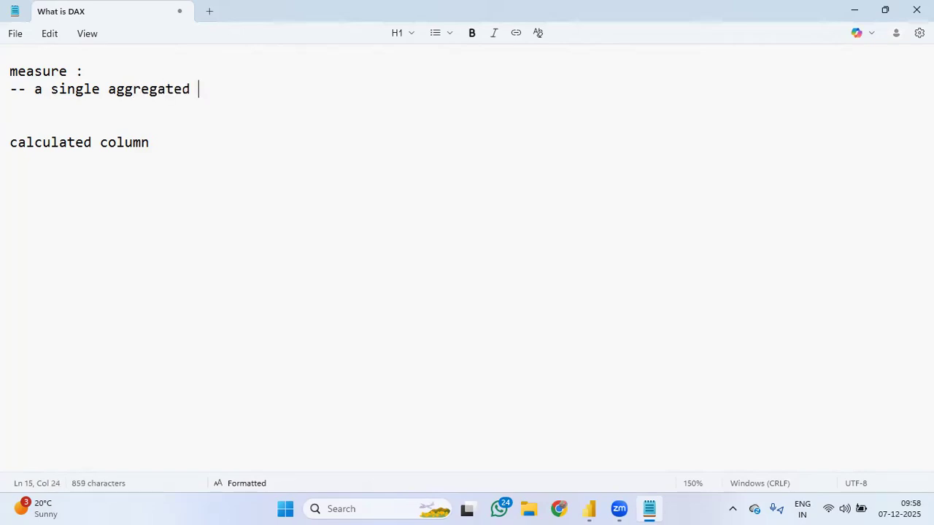
text(value that)
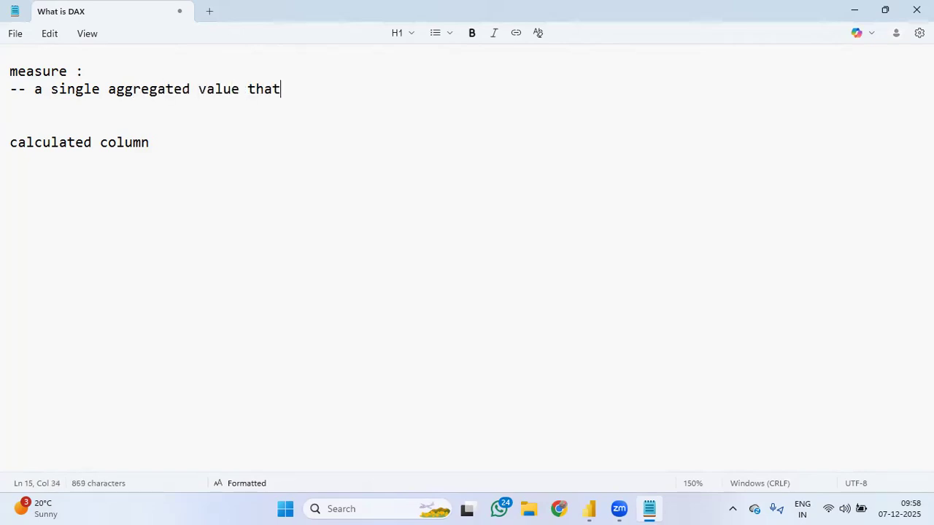
text( tells so)
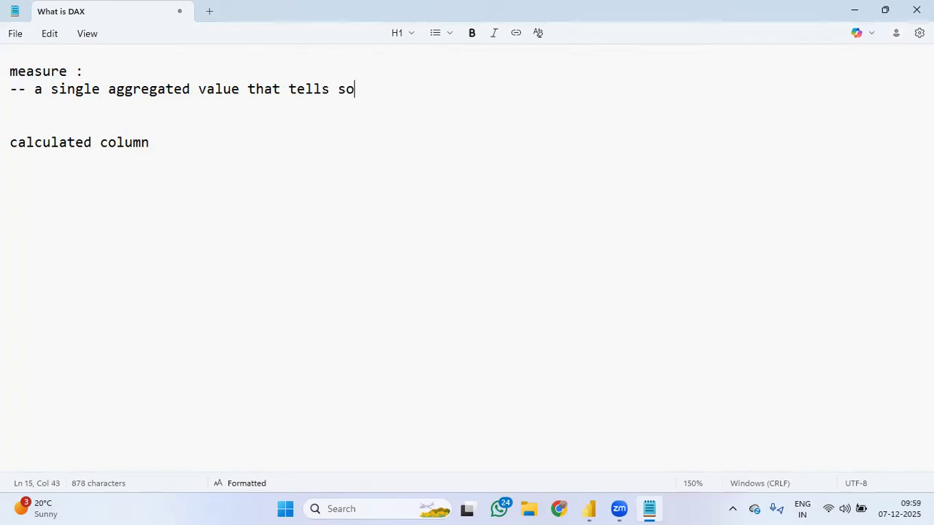
text(mething about)
key(BackSpace)
key(BackSpace)
text(thing about your data)
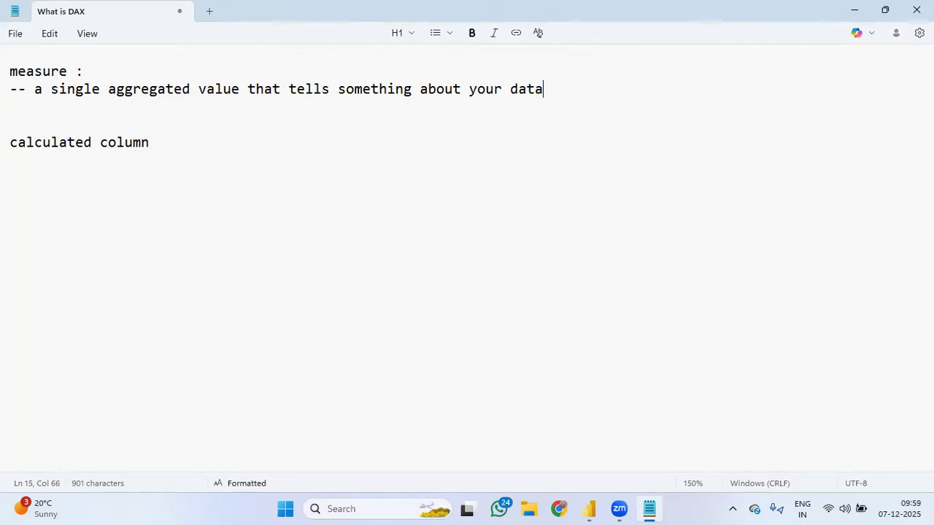
- Add an example line below the measure definition reading "ex : profit, totalsaleamount"
key(Return)
text(ex )
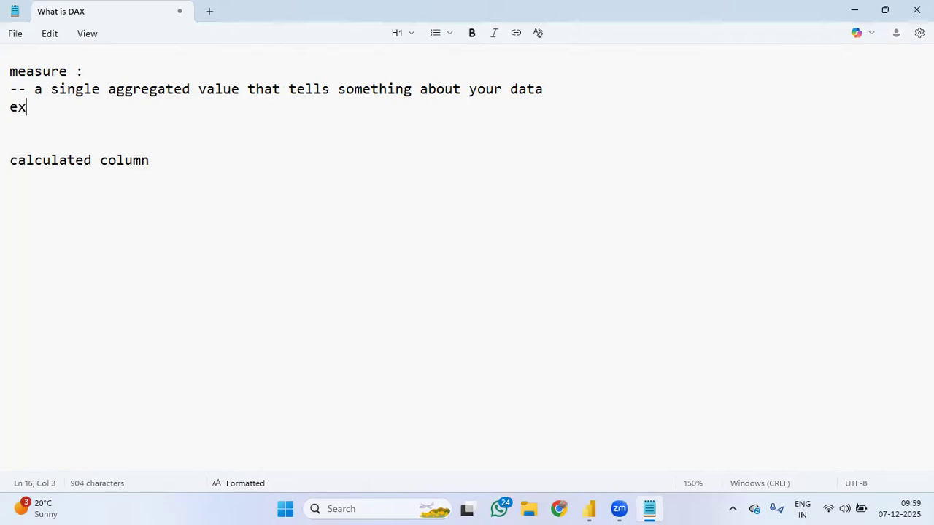
text(: proft)
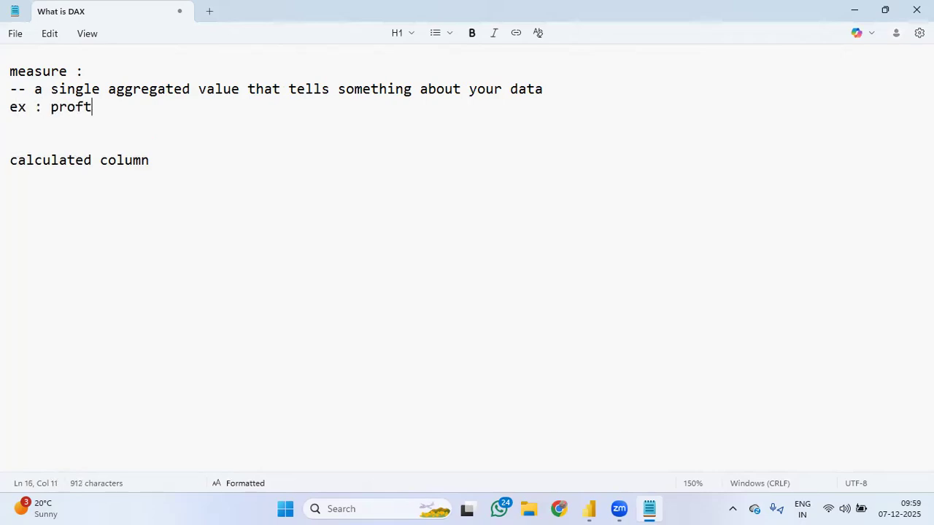
text(=i)
key(BackSpace)
key(BackSpace)
text(i)
key(BackSpace)
key(BackSpace)
text(it, to)
text(w)
key(BackSpace)
text(talsaleamount)
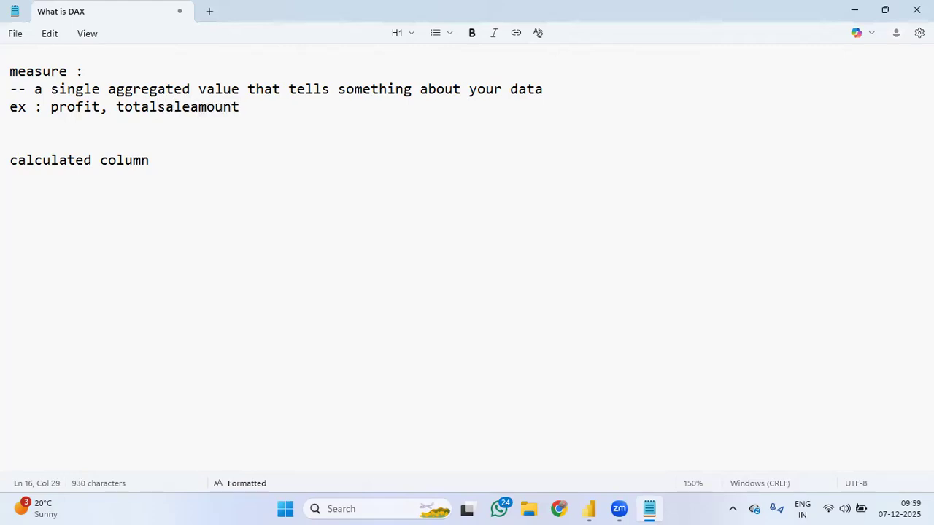
- Extend the list of measure examples with "qtysold" and "maxamount"
text(, qtu)
key(BackSpace)
text(ysold, )
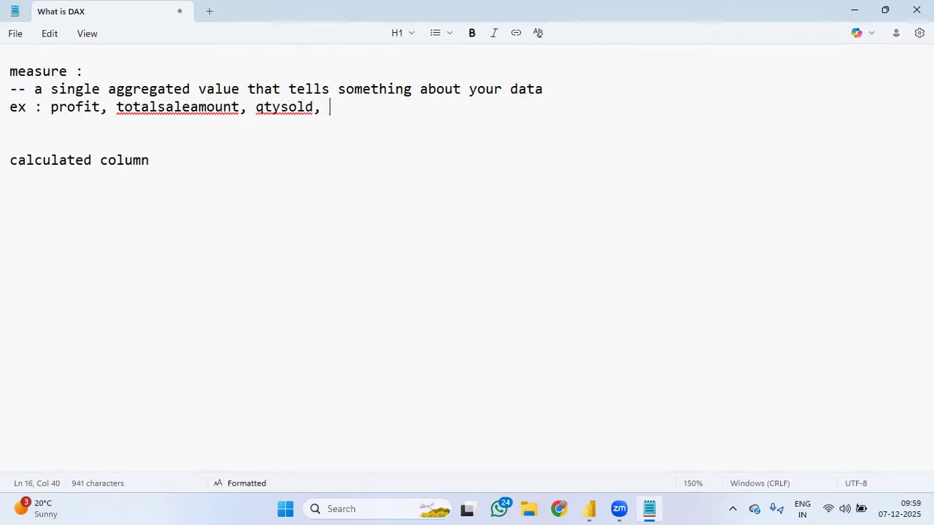
text(maxamount)
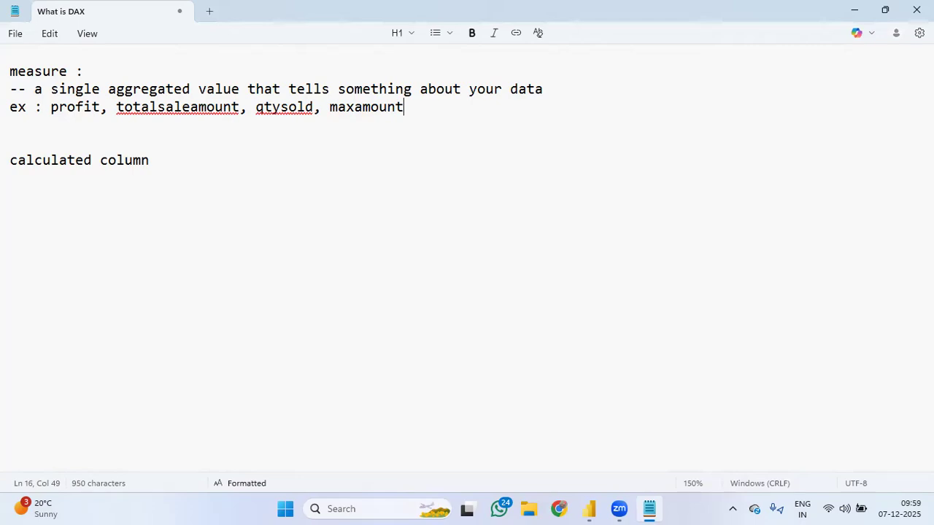
text(:)
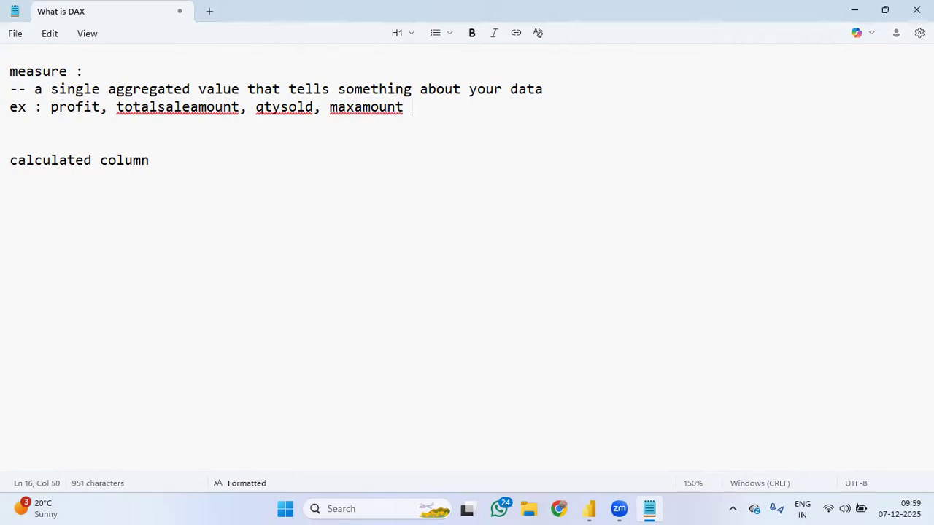
key(BackSpace)
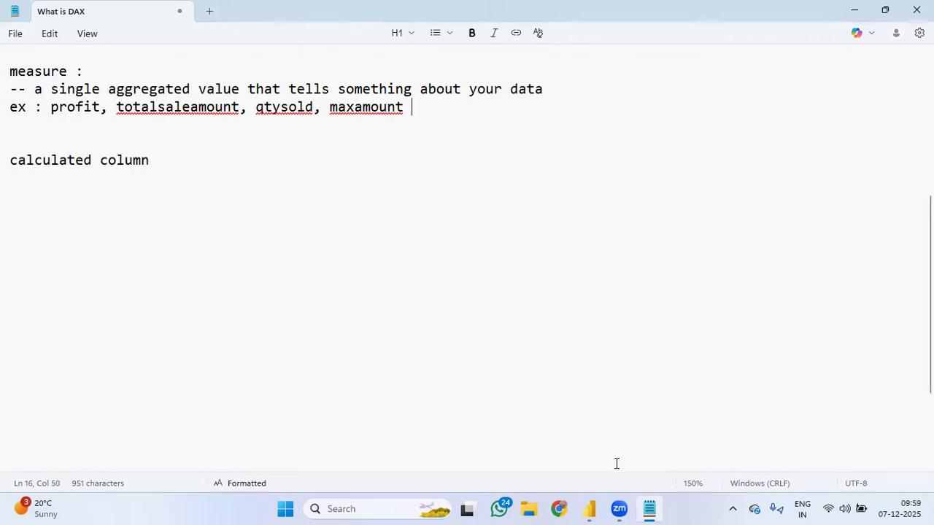
- Switch to the data modeling file in Power BI Desktop and look through its report, table and model views
click(590, 508)
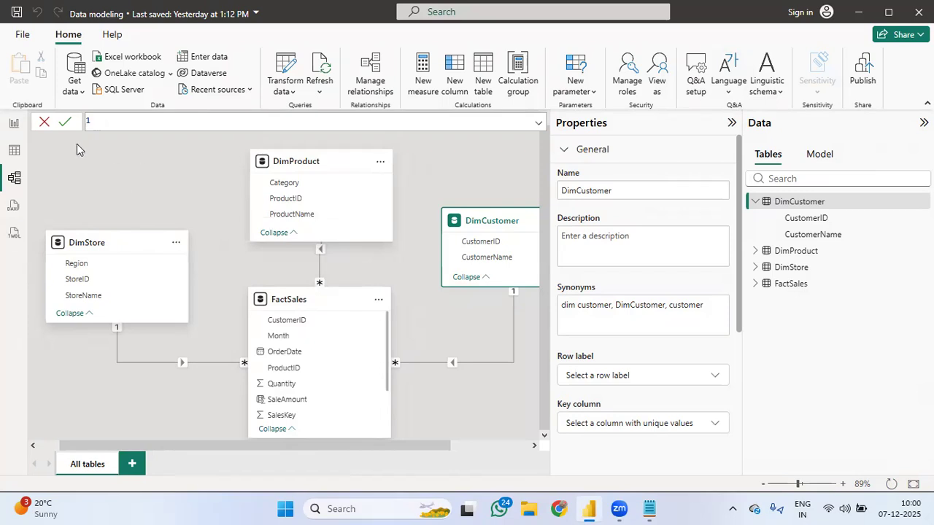
click(11, 153)
click(13, 124)
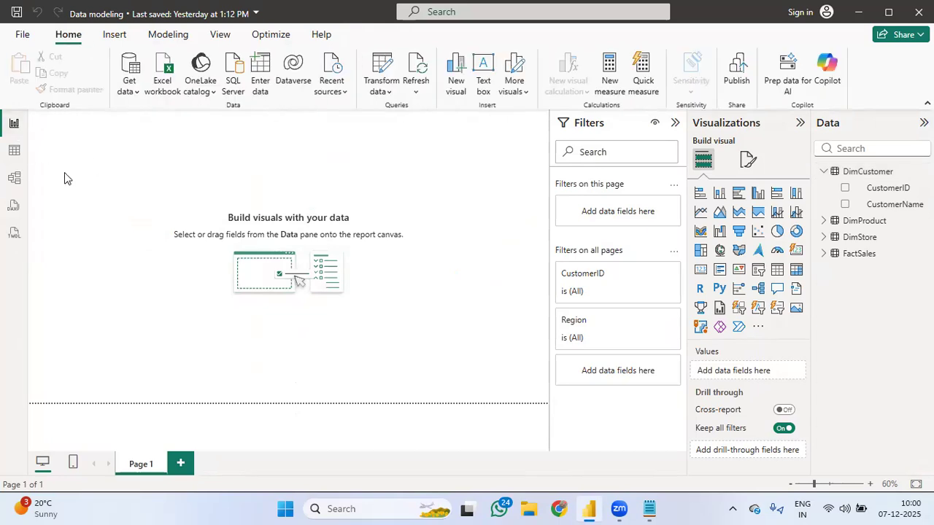
click(14, 150)
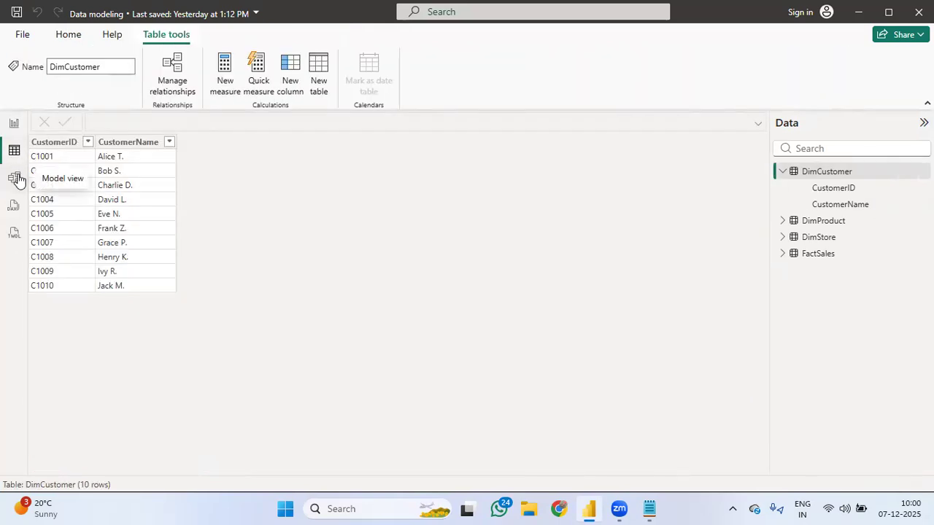
click(15, 178)
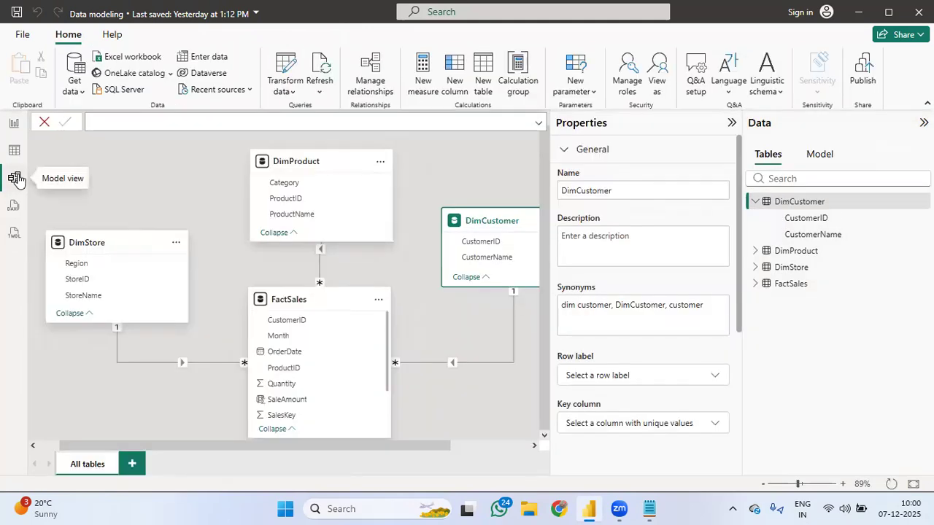
- Create a new measure from the report view and replace its default name with TotalSaleAmount
click(14, 124)
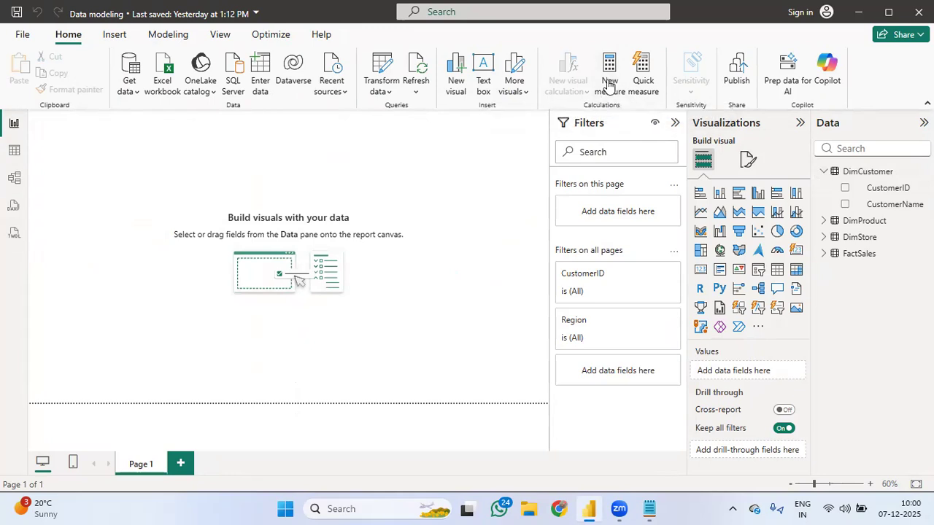
click(610, 83)
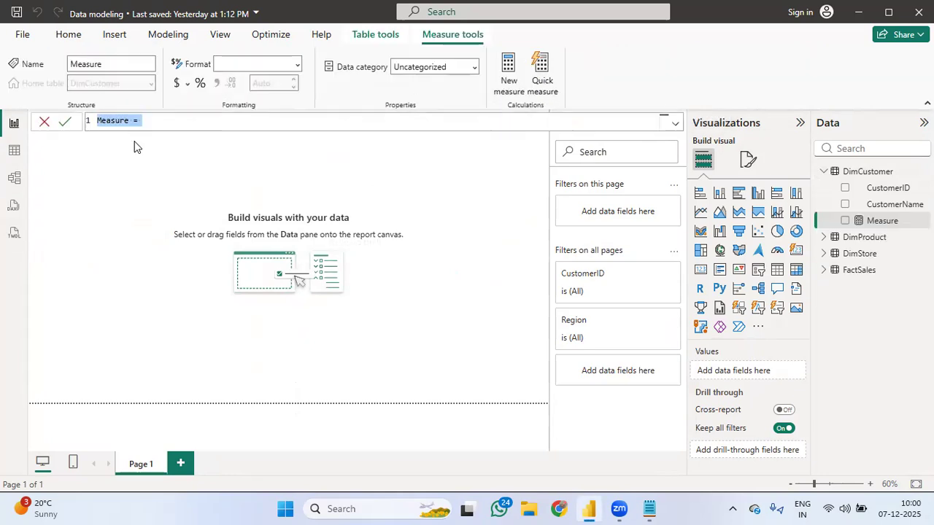
click(898, 191)
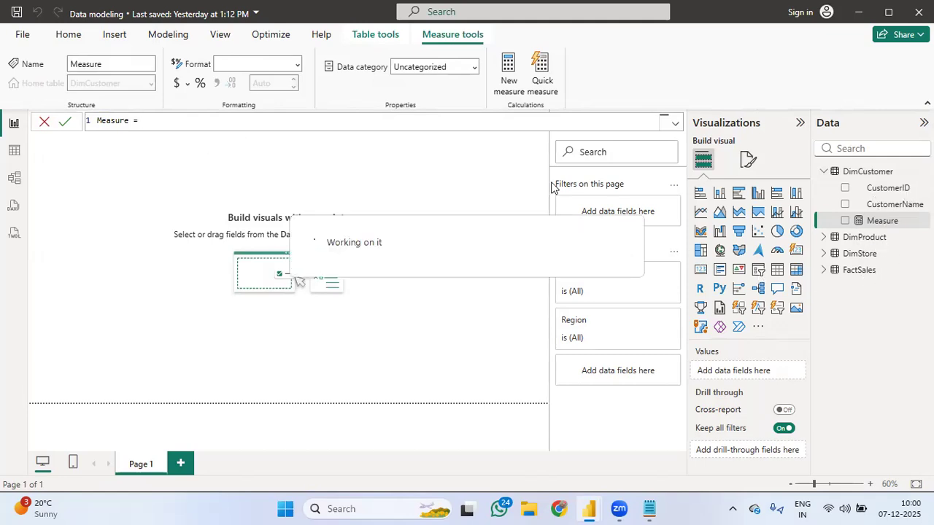
double_click(130, 121)
text(Mea)
key(BackSpace)
key(BackSpace)
key(BackSpace)
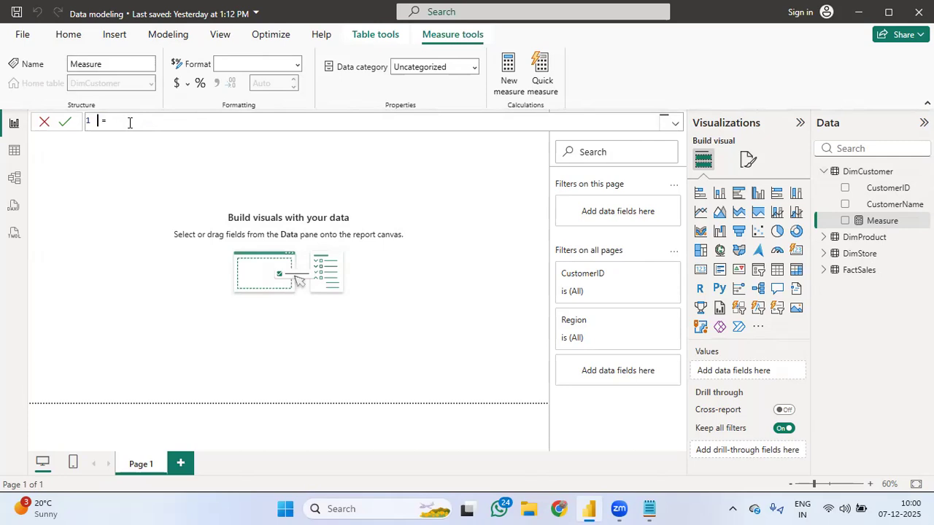
text(TotalSaleAmount)
key(BackSpace)
text(-)
key(BackSpace)
text(=)
- Begin the TotalSaleAmount formula with the sum() function and expand the FactSales table to show its fields
text(su)
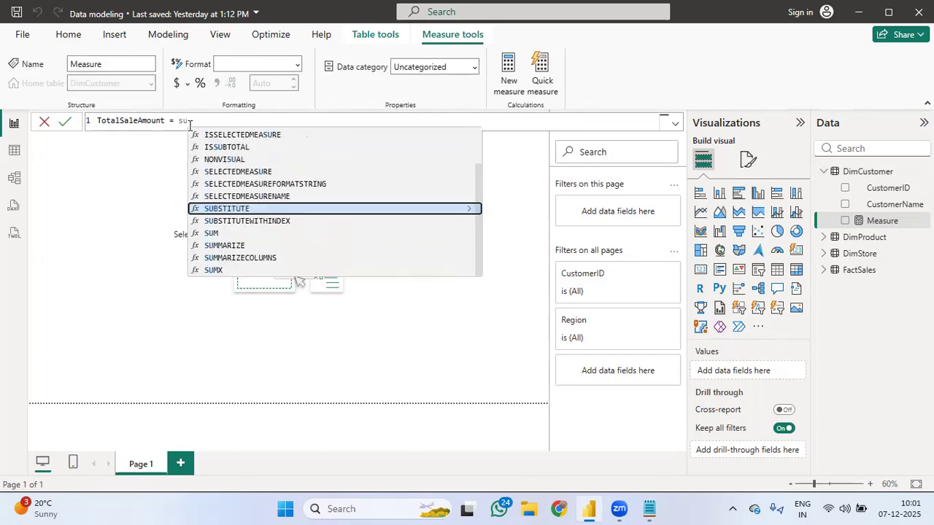
text(m)
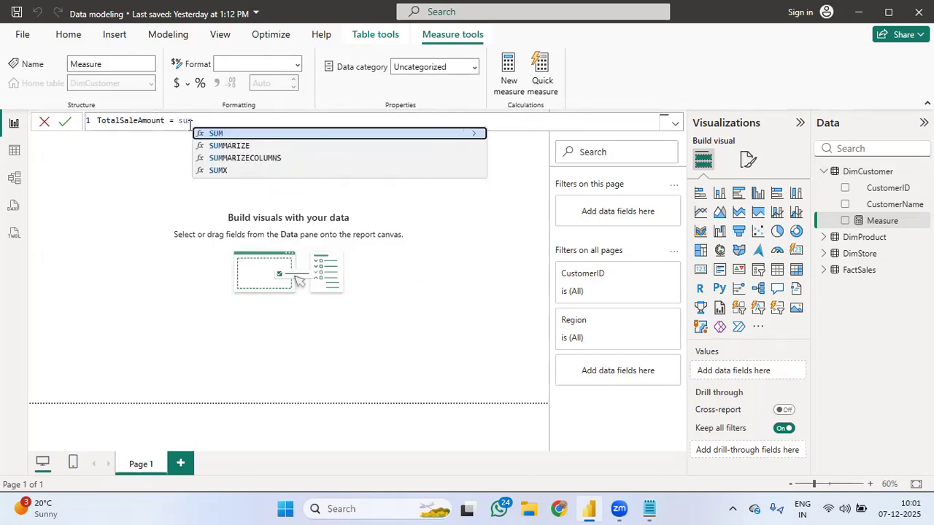
text(()
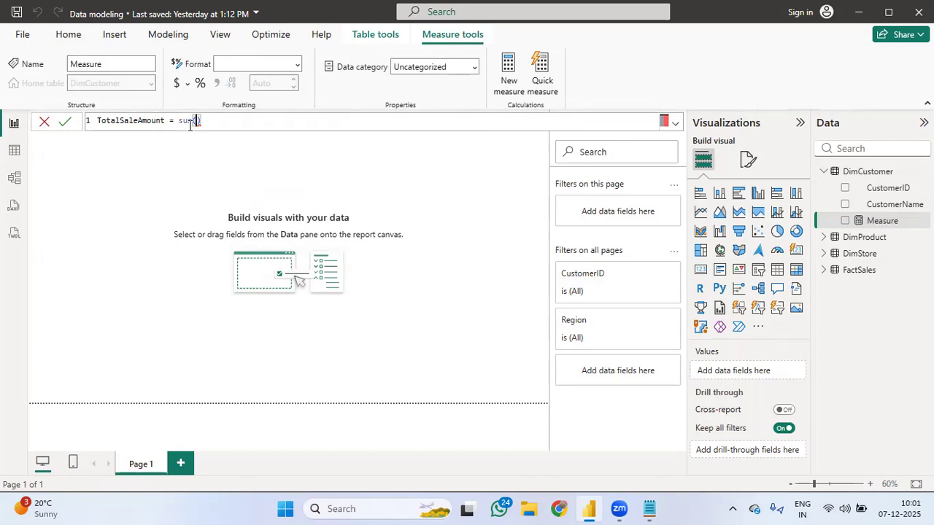
click(830, 272)
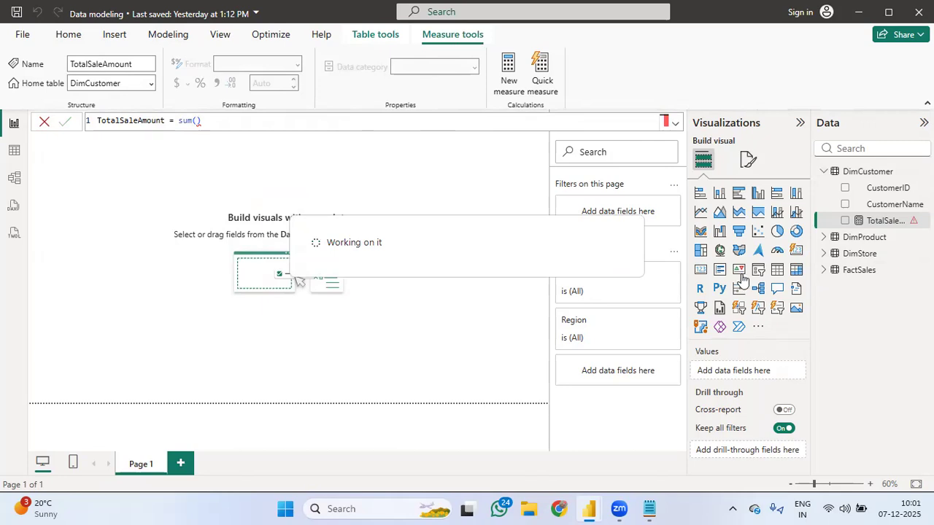
click(825, 270)
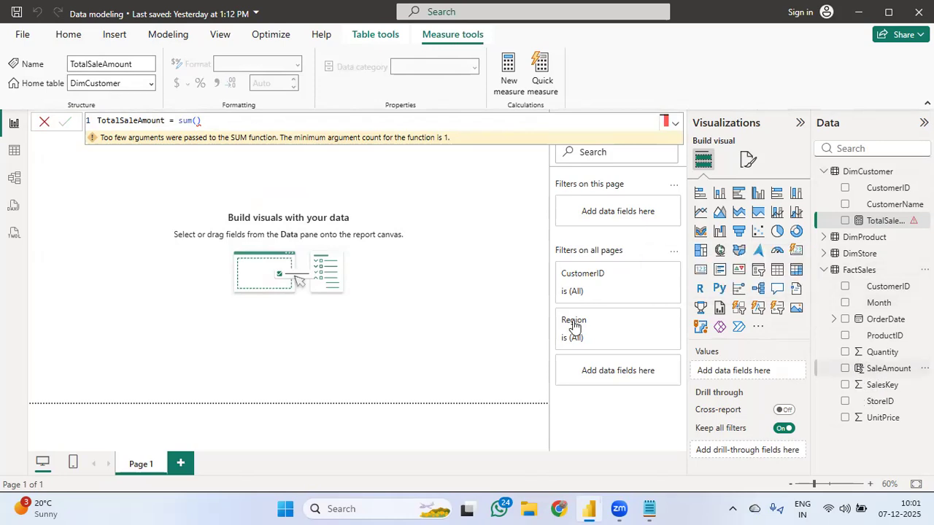
- Complete the TotalSaleAmount formula so it sums factsales[quantity], and commit the measure
click(195, 120)
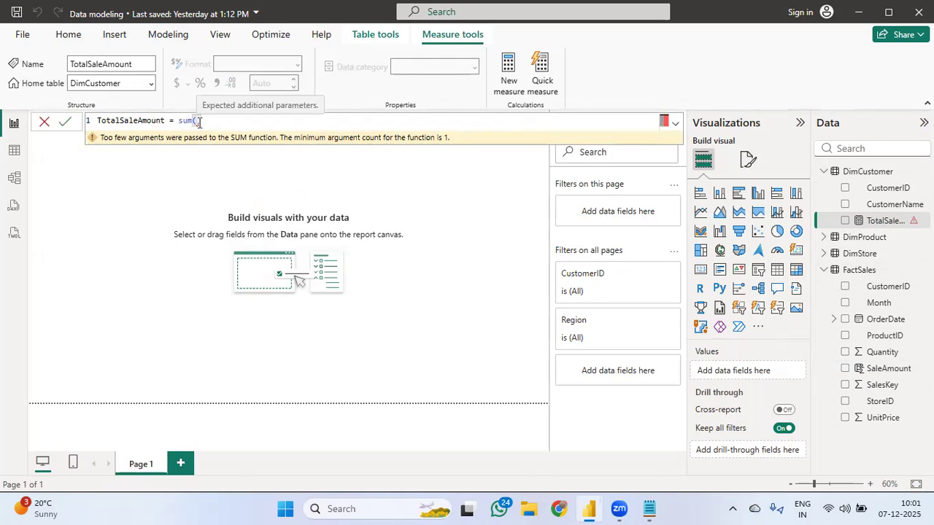
text(f)
text(actsales)
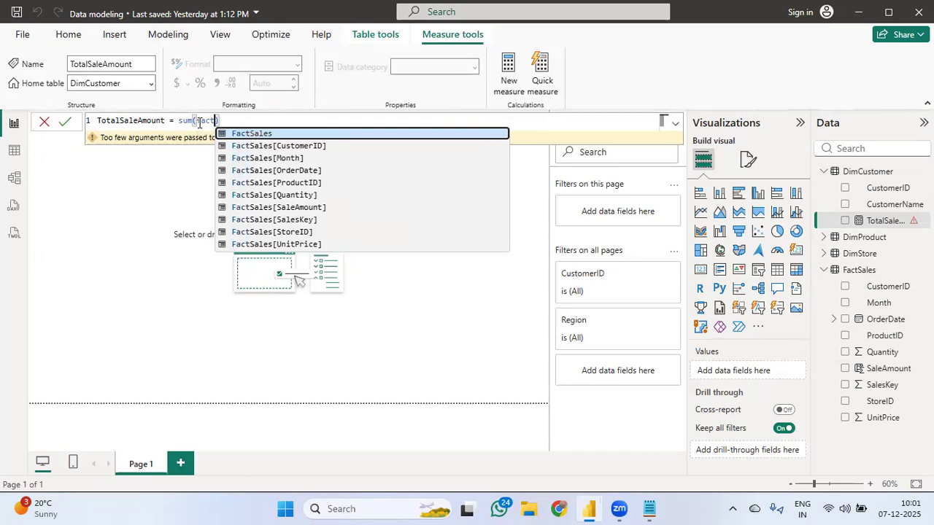
text([)
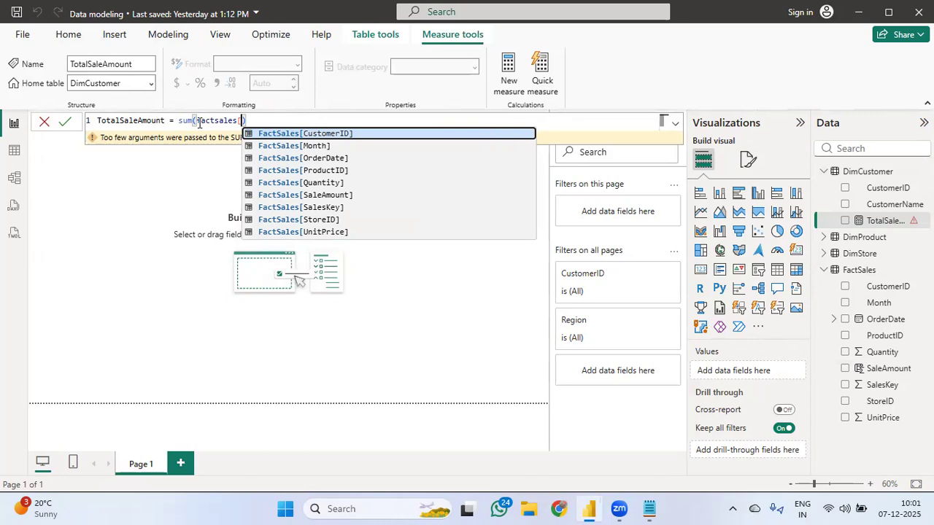
text(qu)
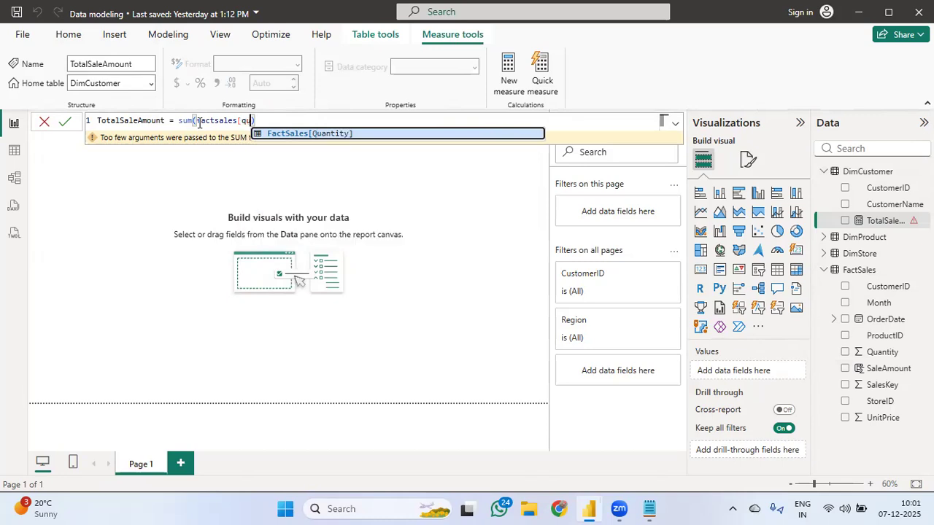
text(antity)
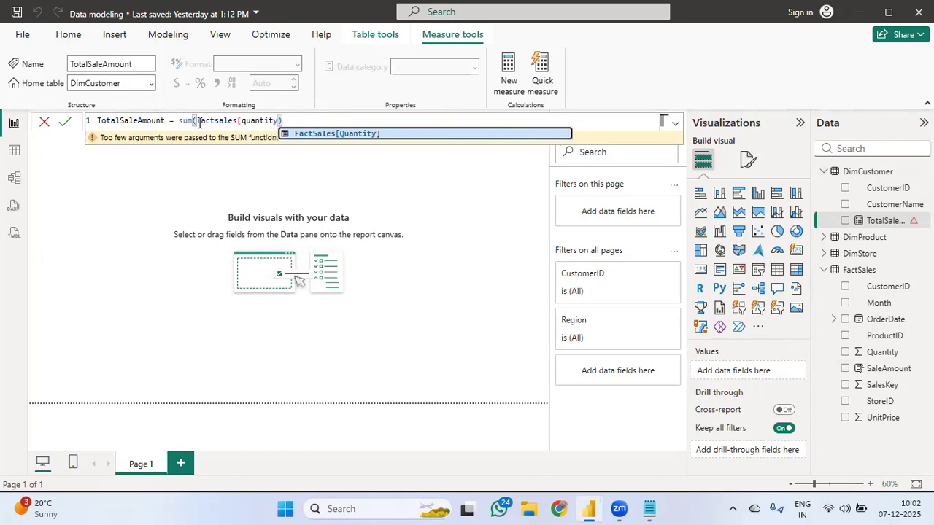
text(])
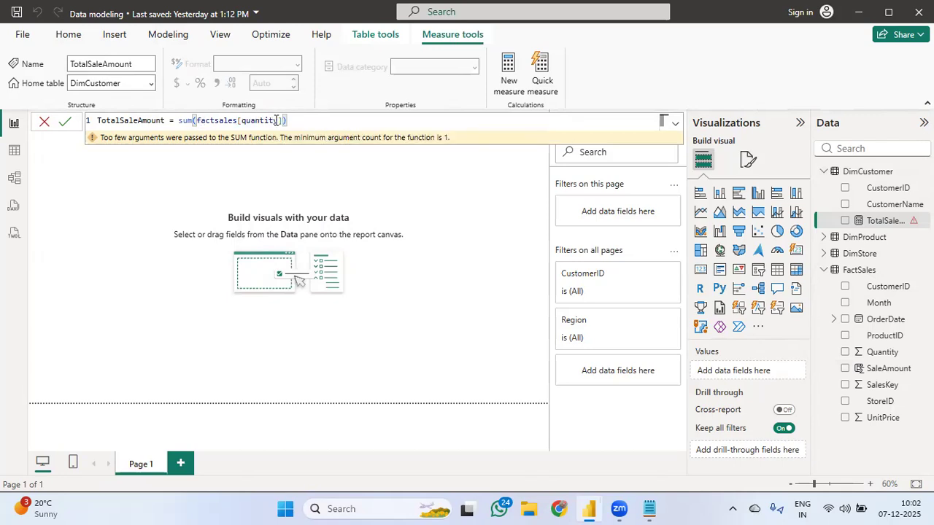
click(66, 125)
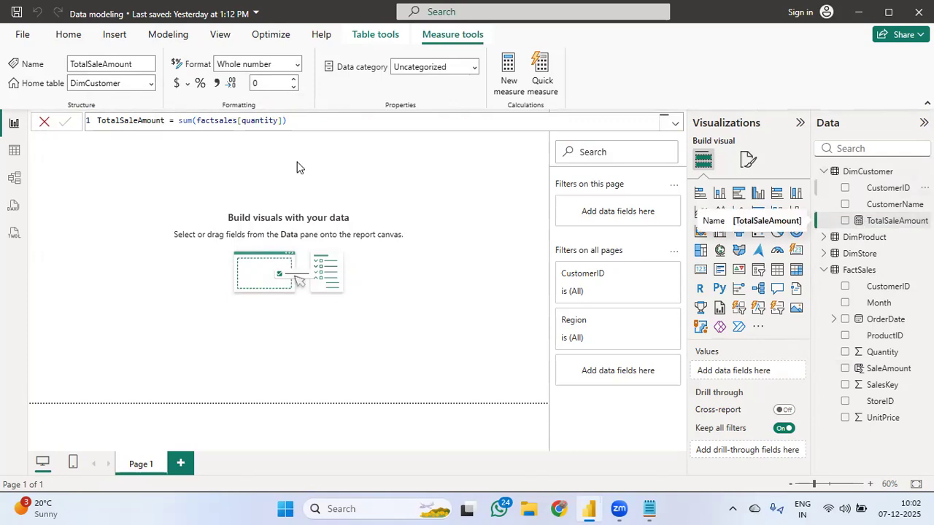
- Create another new measure and replace its default name with AvgQtySold
click(509, 86)
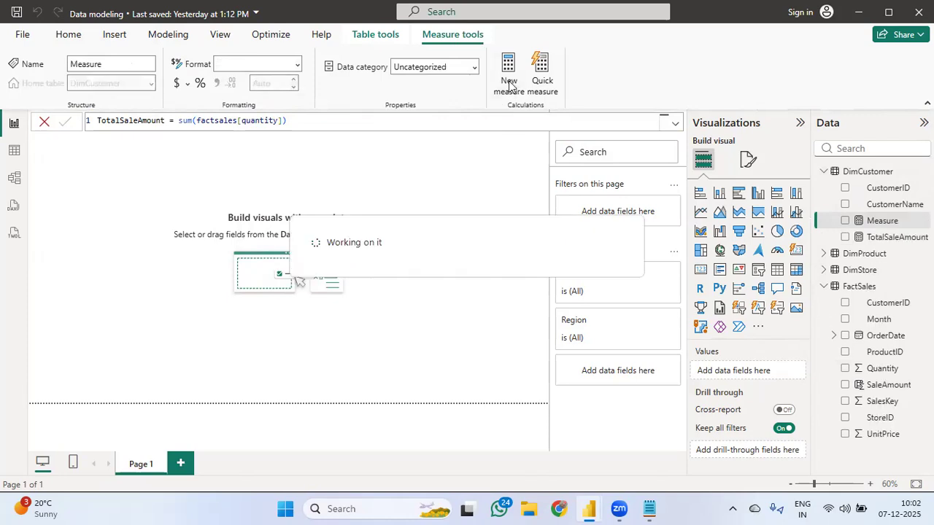
click(131, 120)
key(BackSpace)
key(BackSpace)
key(BackSpace)
key(BackSpace)
key(BackSpace)
key(BackSpace)
key(BackSpace)
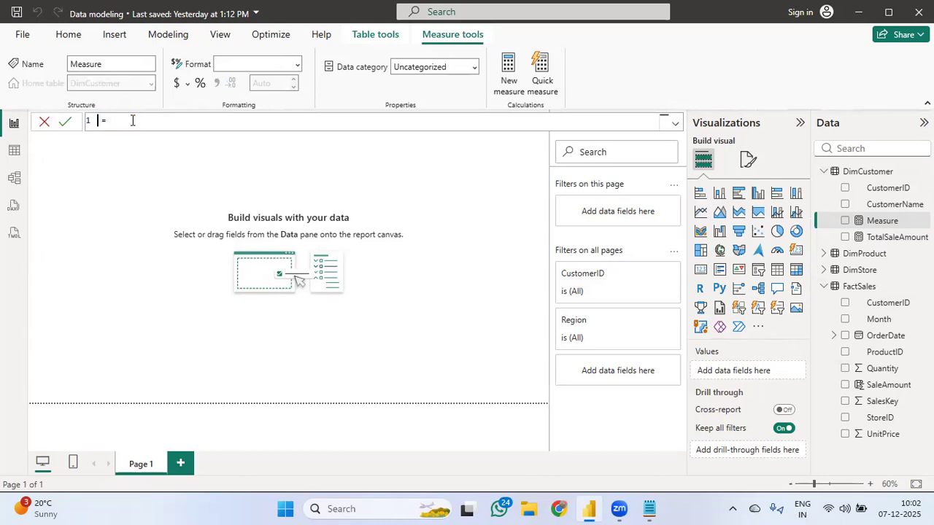
text(AvgQtySo)
key(BackSpace)
text(ald)
- Define AvgQtySold as average(factsales[quantity]) and commit the measure
key(End)
text(averag)
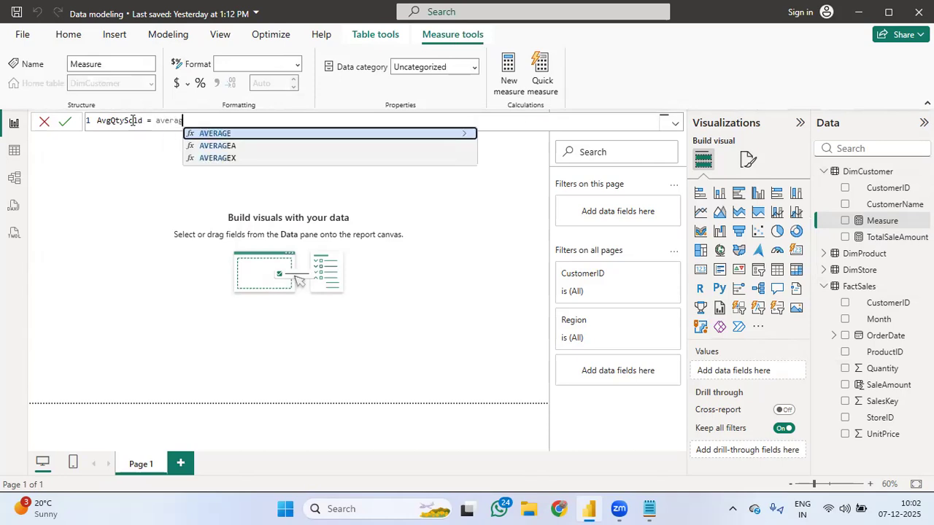
text(e()
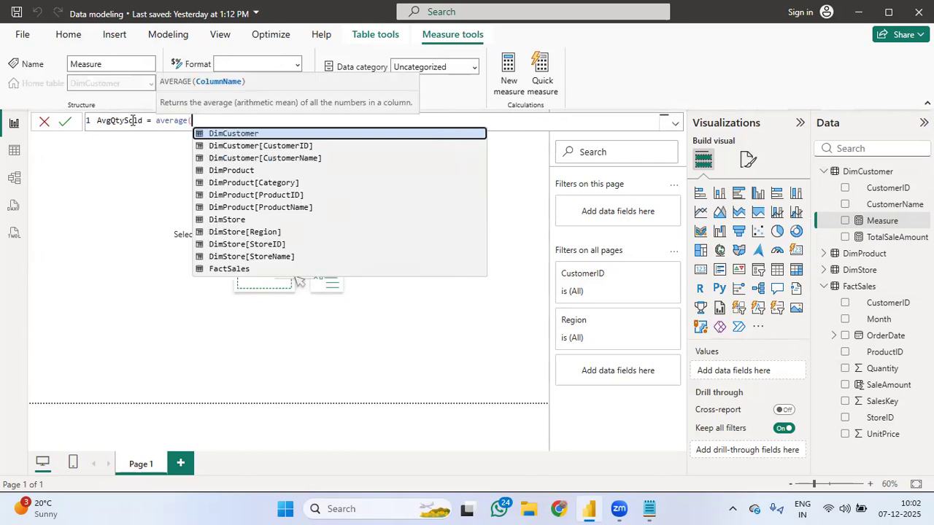
text(facts)
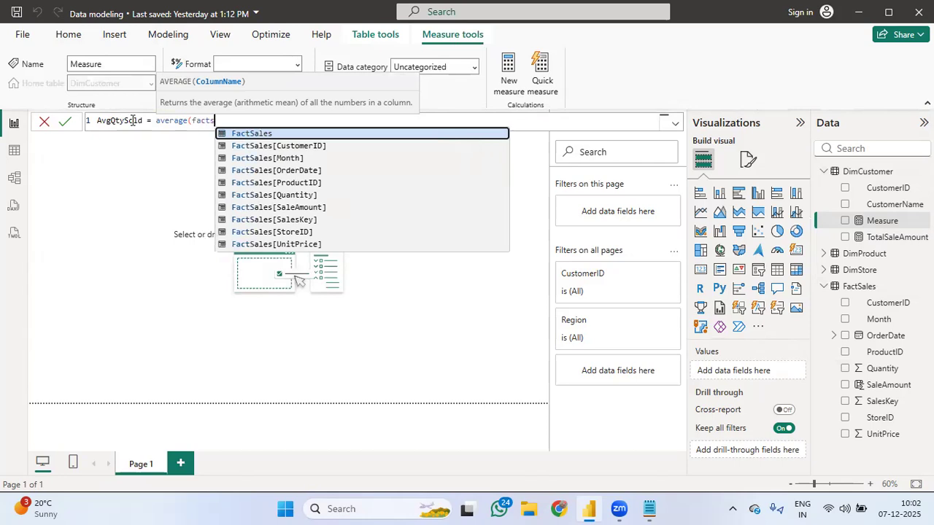
text(ales)
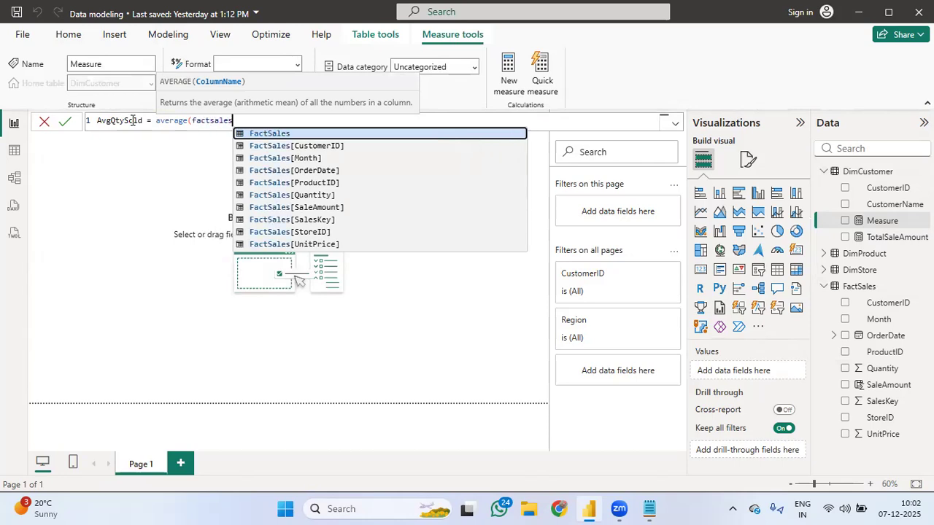
text([)
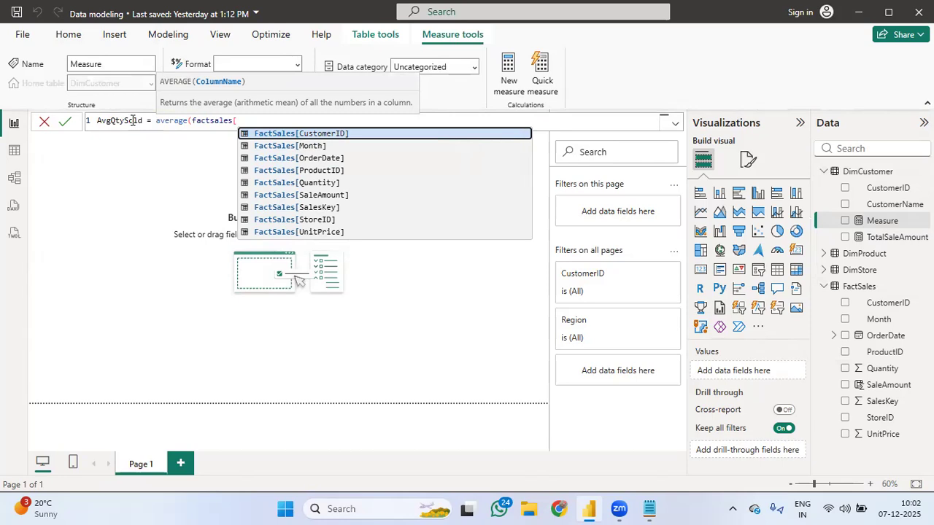
text(q)
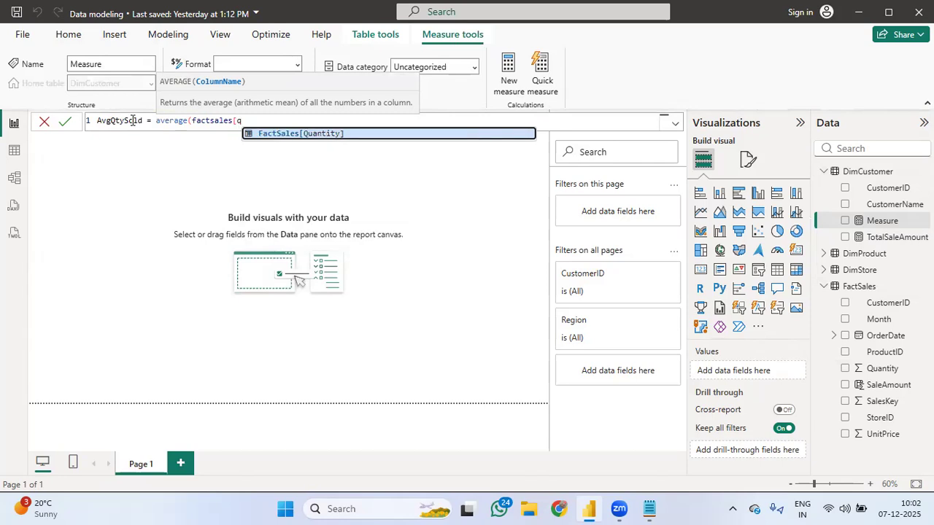
text(uantity)
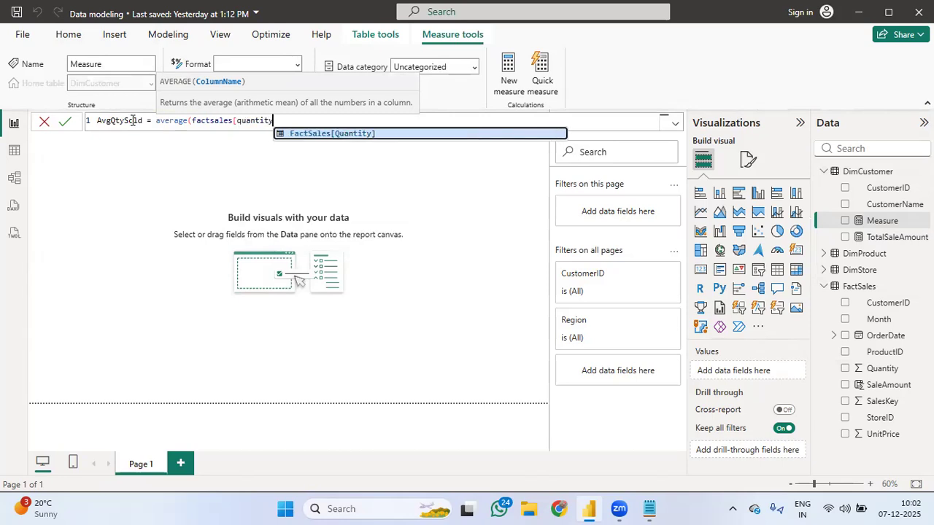
text(]))
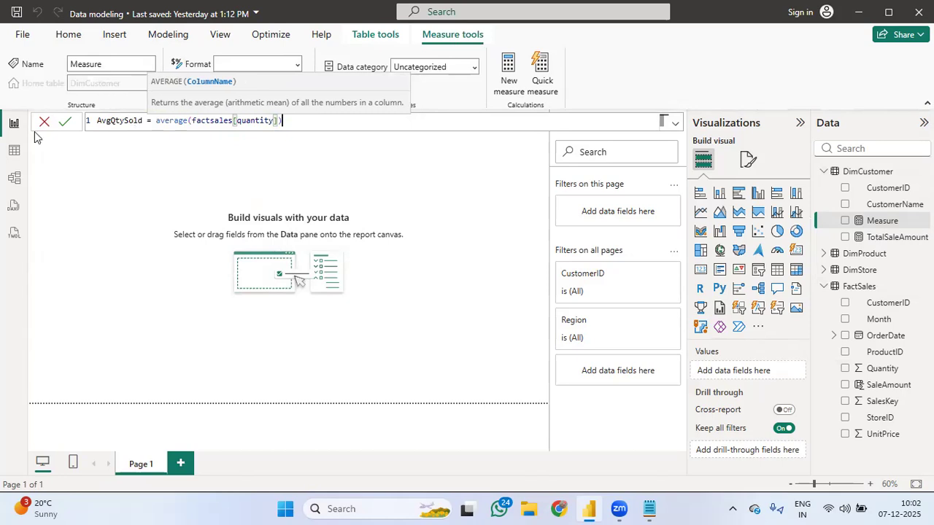
click(65, 122)
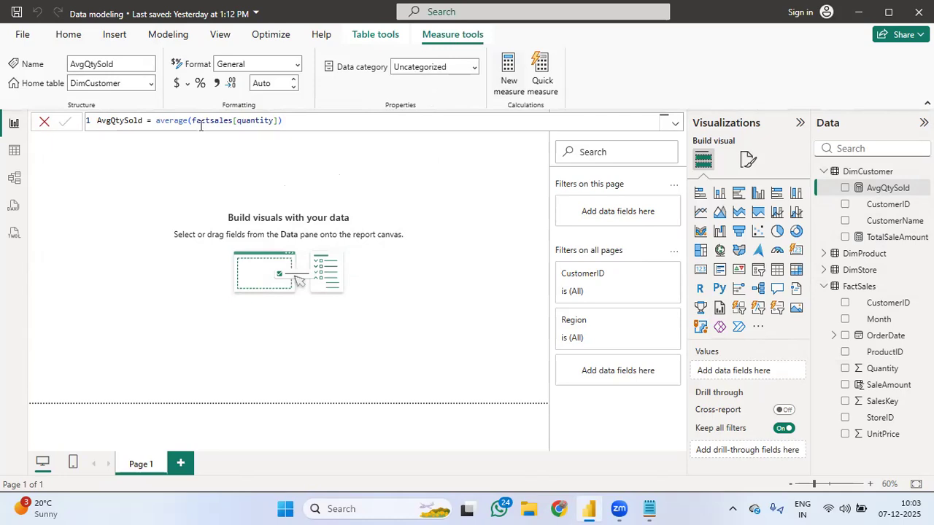
- Add a new measure and replace its default name with MinQtySold
click(135, 122)
double_click(135, 122)
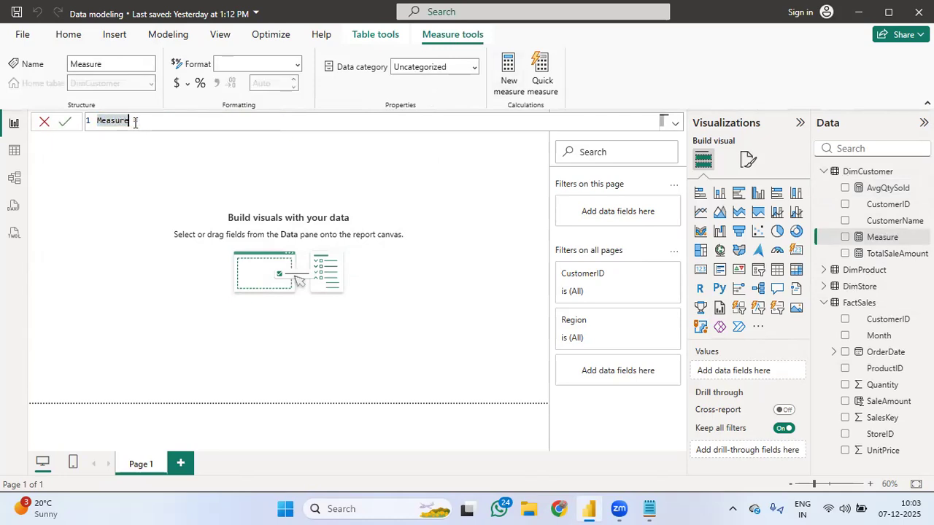
key(BackSpace)
text(Min)
text(QtySold)
- Define MinQtySold as min(FactSales[Quantity]) and commit the measure
key(End)
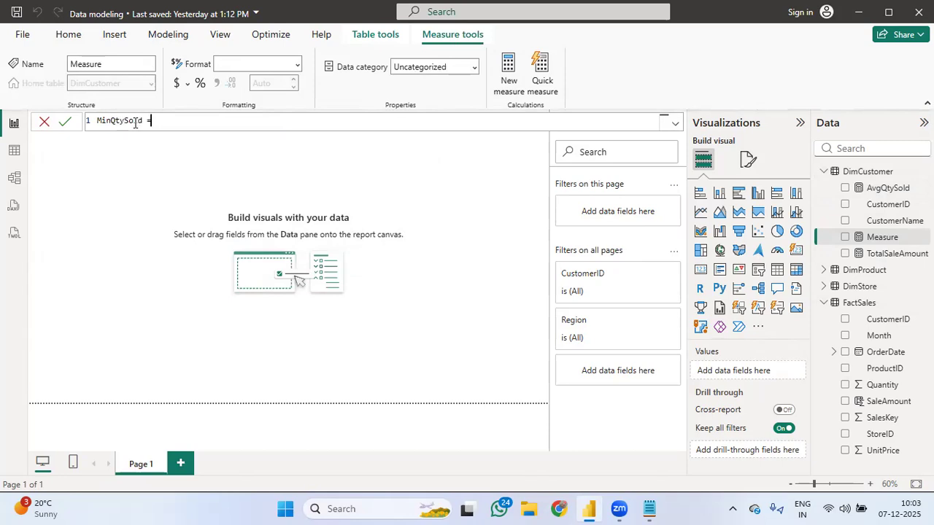
text(min()
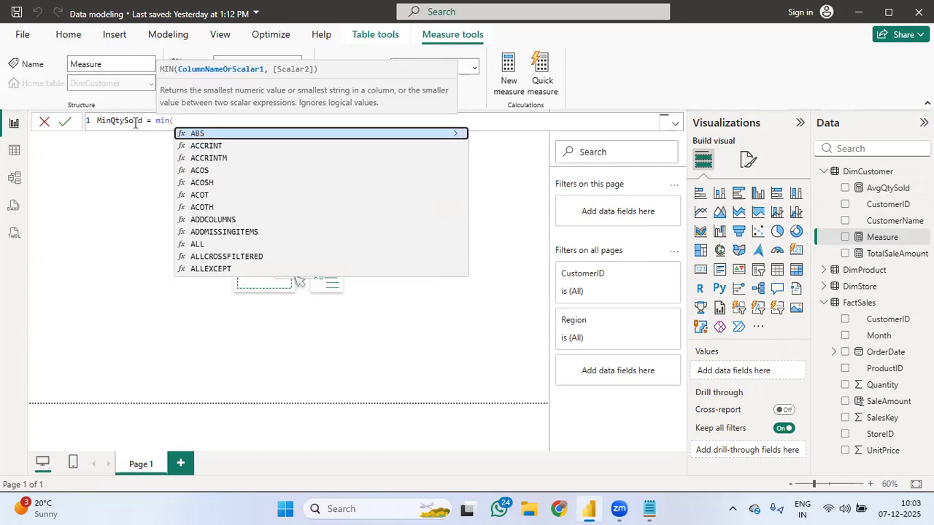
text(fa)
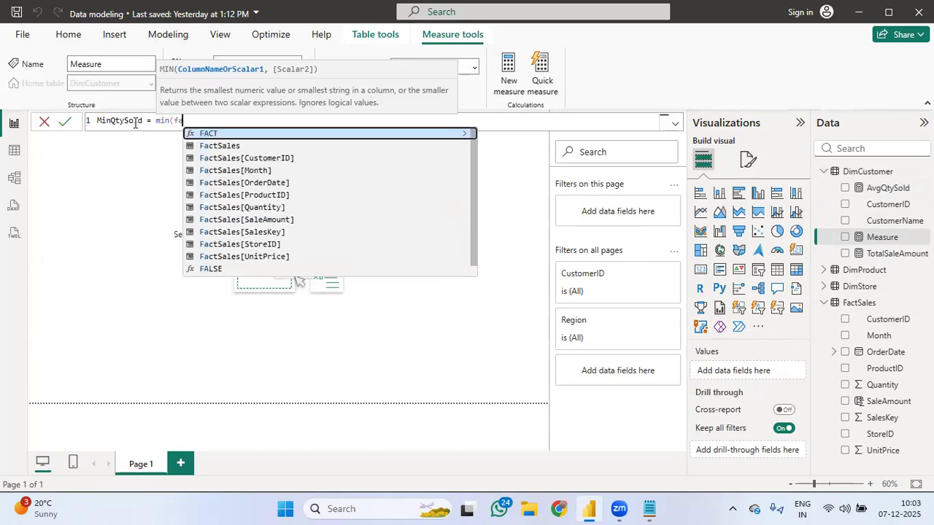
text(ctsales)
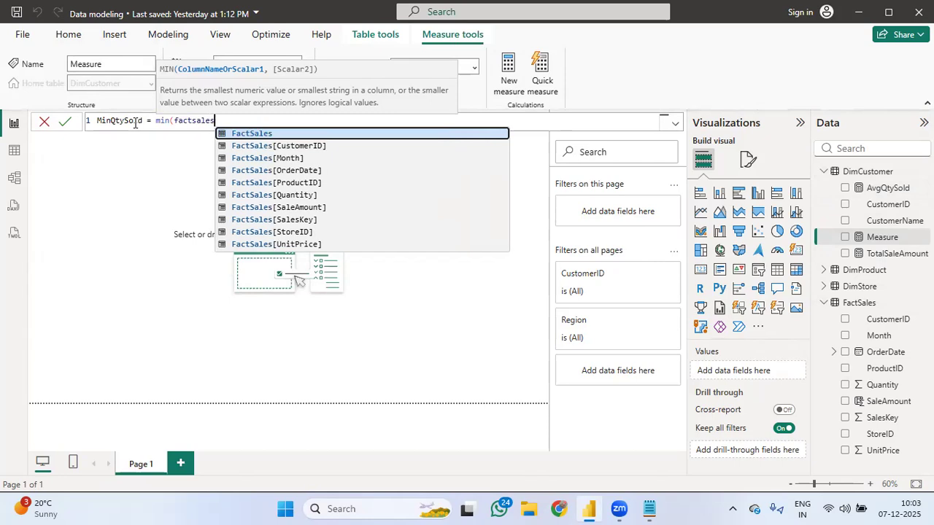
text([qt)
key(BackSpace)
text(ua)
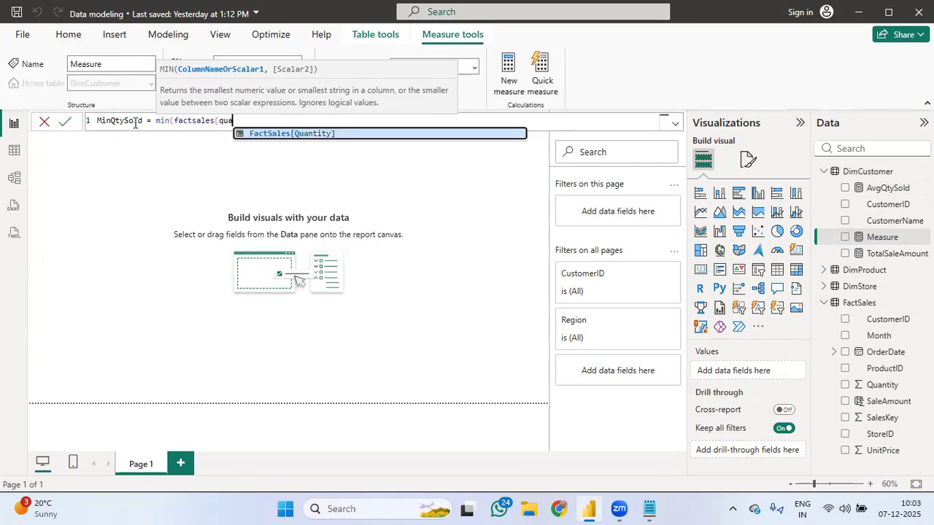
key(Tab)
text())
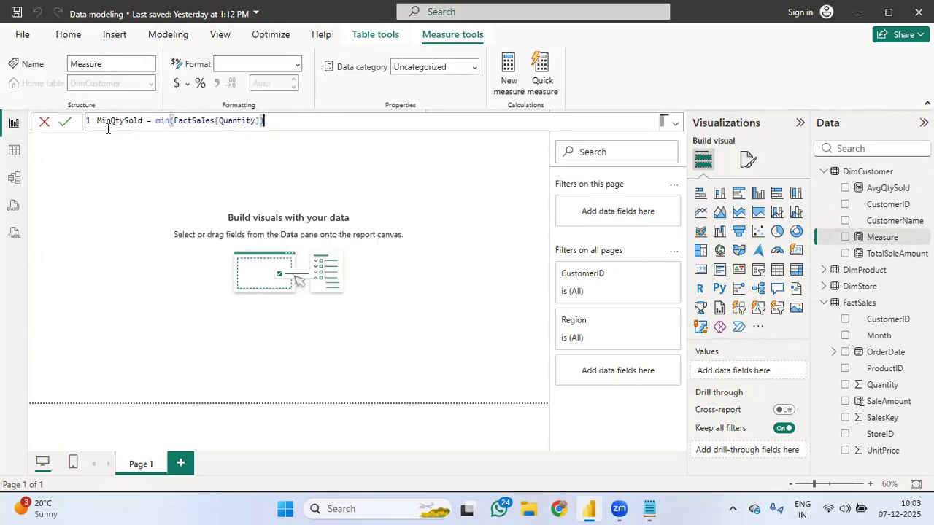
click(64, 123)
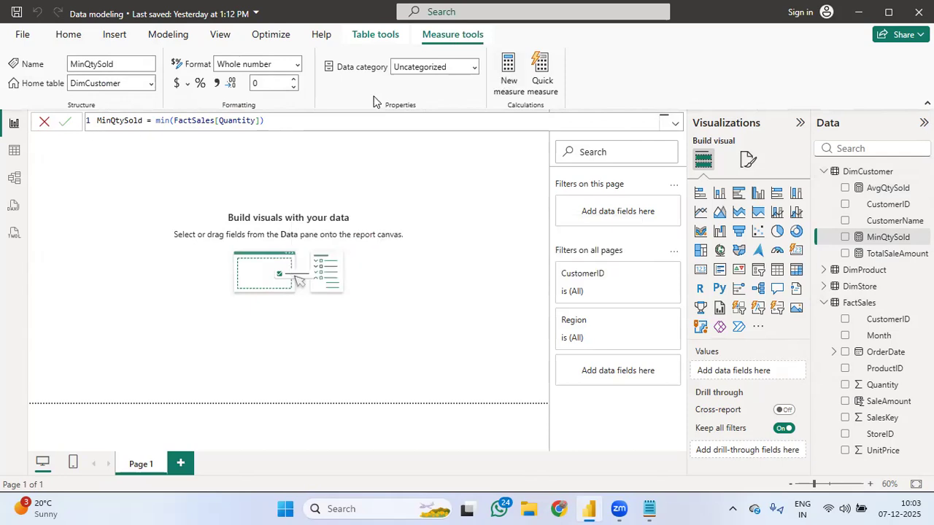
- Add a new measure and replace its default name with MaxQtySold
click(160, 120)
key(Left)
key(Left)
key(Left)
key(BackSpace)
key(BackSpace)
key(BackSpace)
key(BackSpace)
key(BackSpace)
key(BackSpace)
key(BackSpace)
text(m)
key(BackSpace)
text(Max)
text(Qty)
text(Sal)
key(BackSpace)
key(BackSpace)
text(old = )
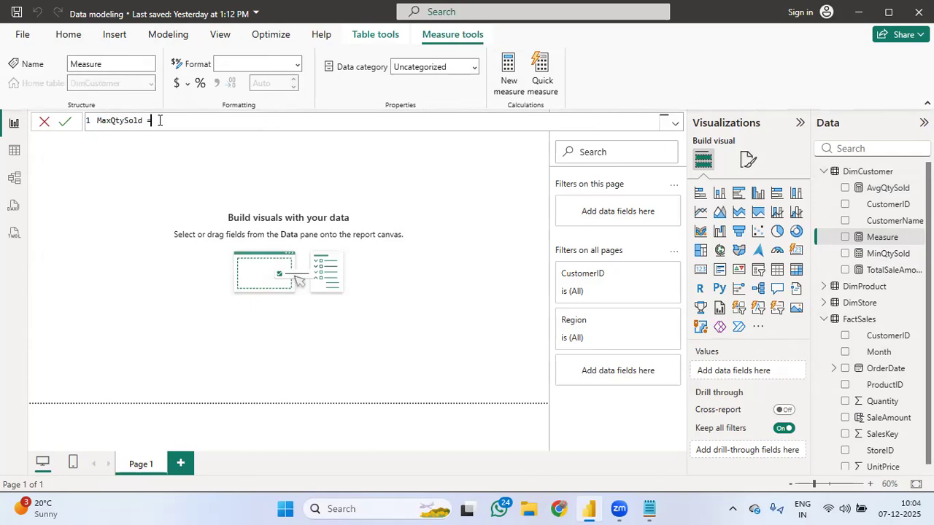
- Define MaxQtySold as max(FactSales[Quantity]) and commit the measure
text(max()
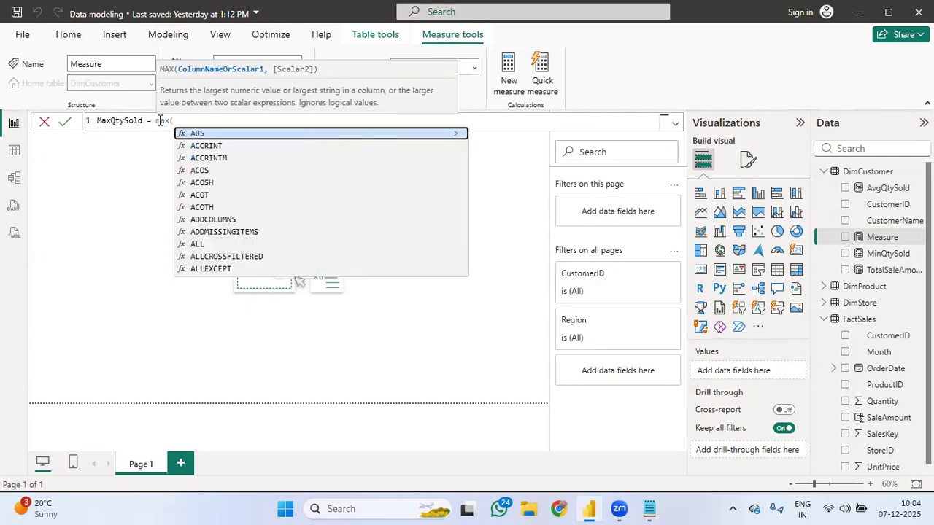
text(factslae)
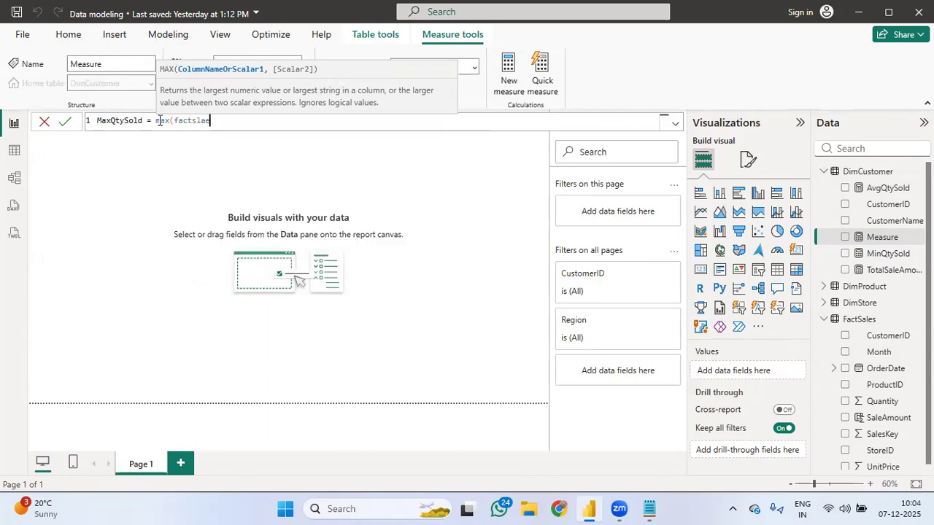
key(BackSpace)
key(BackSpace)
key(BackSpace)
text(ales[)
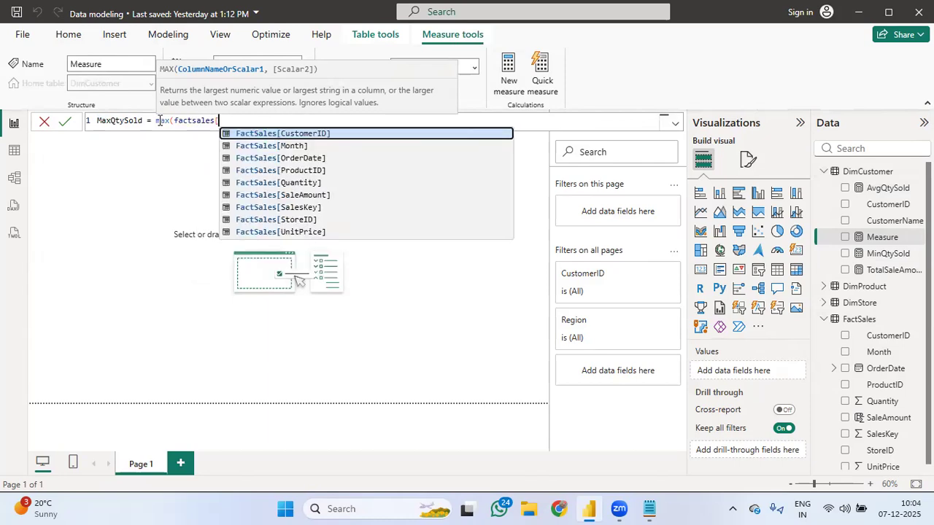
text(Quantity])
key(Tab)
text())
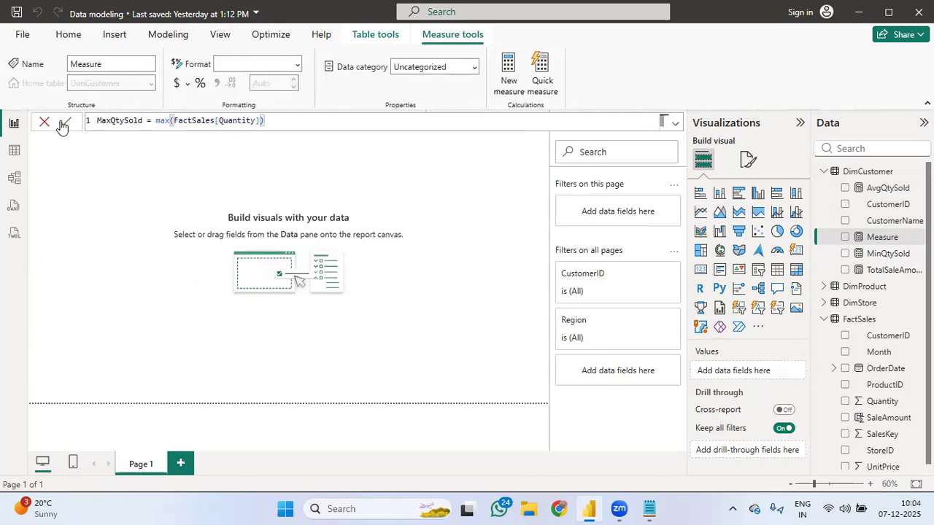
click(65, 123)
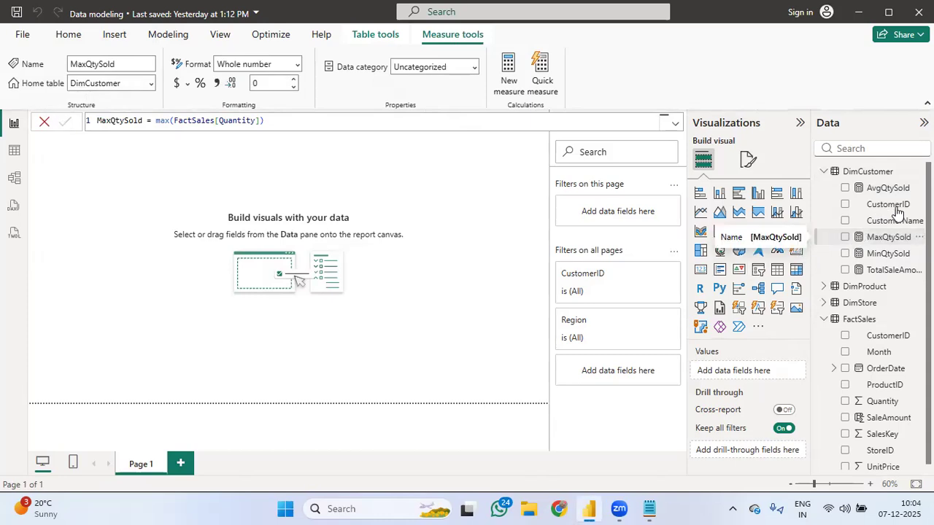
- Add an empty multi-row card to the report page and enlarge it to roughly twice its height
click(888, 237)
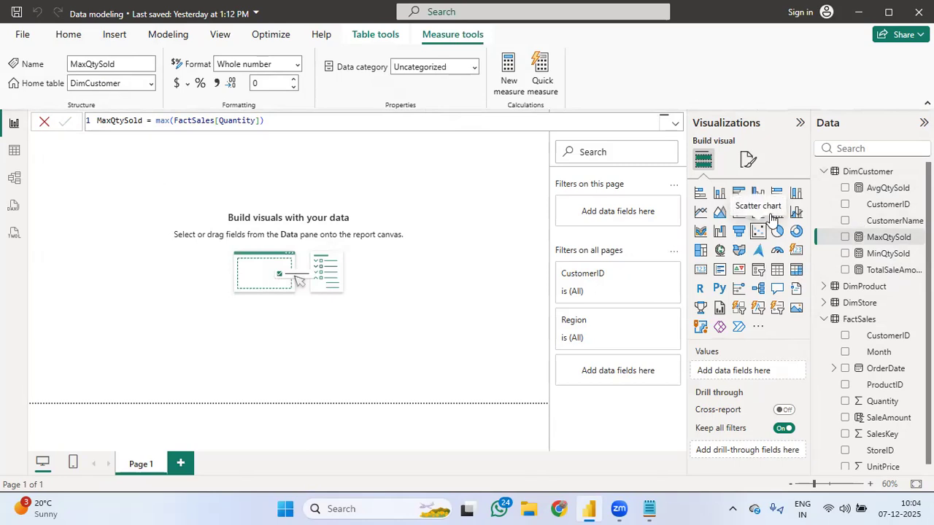
click(720, 270)
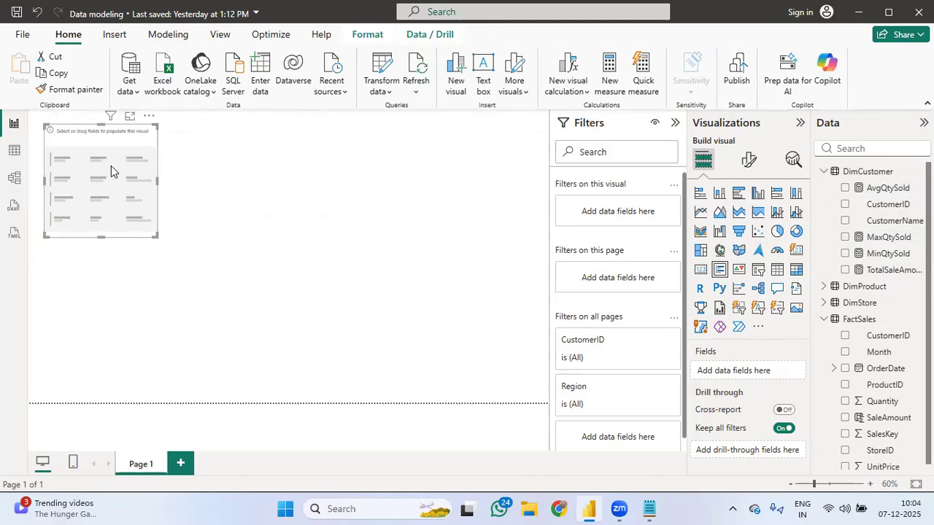
drag(155, 235, 227, 341)
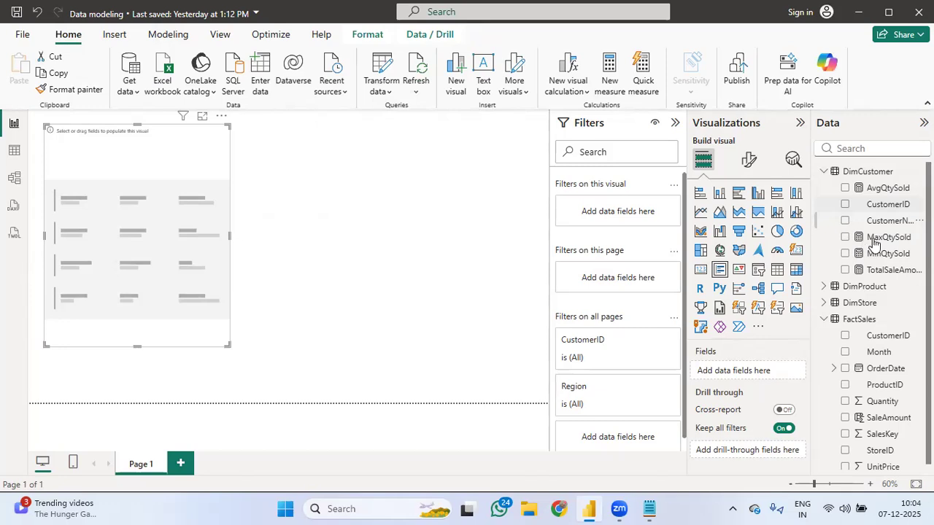
- Fill the multi-row card with MaxQtySold, MinQtySold, AvgQtySold and TotalSaleAmount, and shrink it to fit its values
drag(874, 242, 107, 216)
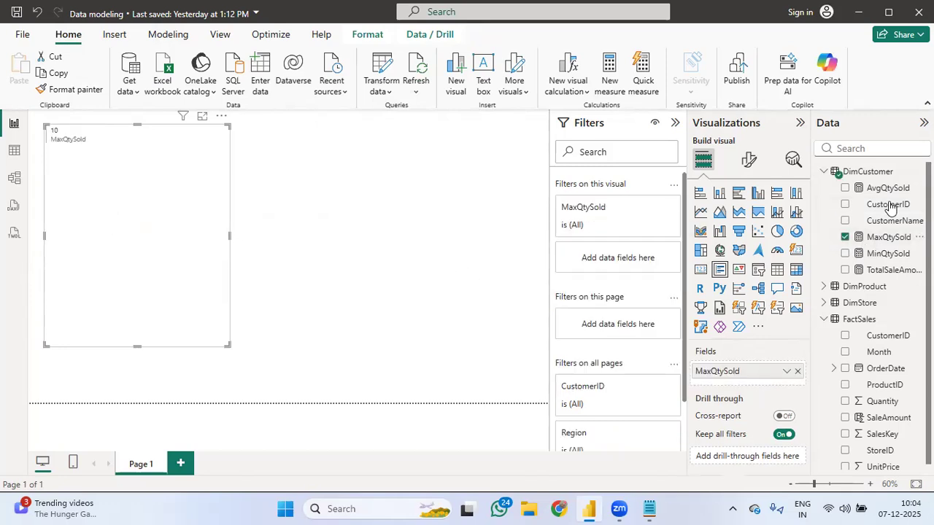
drag(872, 253, 167, 215)
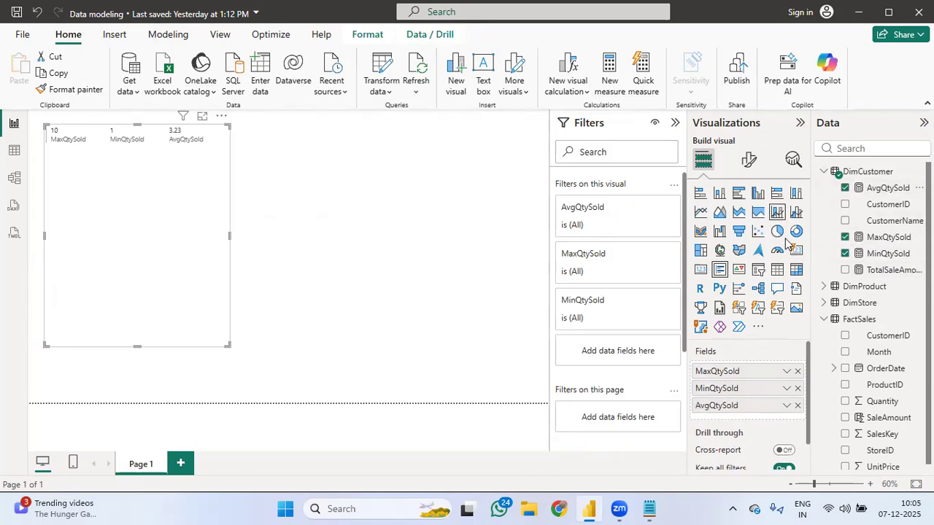
click(845, 271)
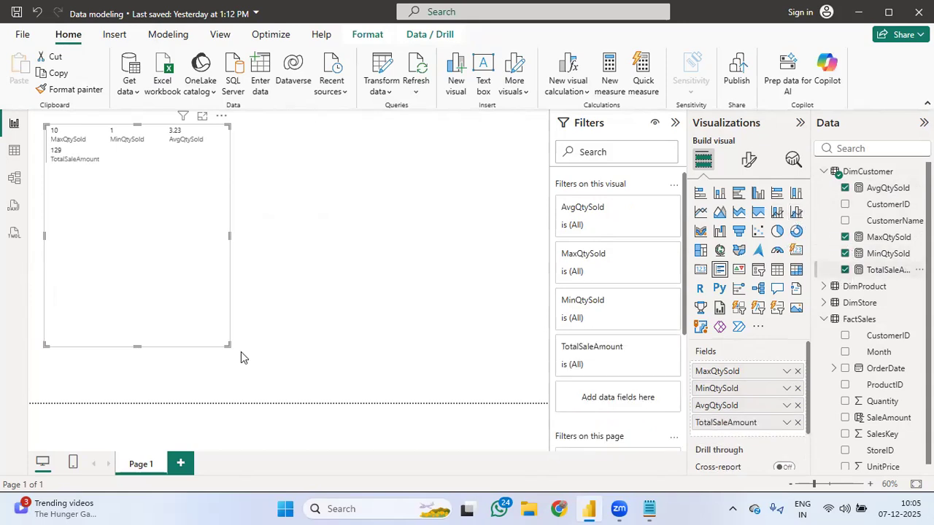
drag(227, 345, 209, 252)
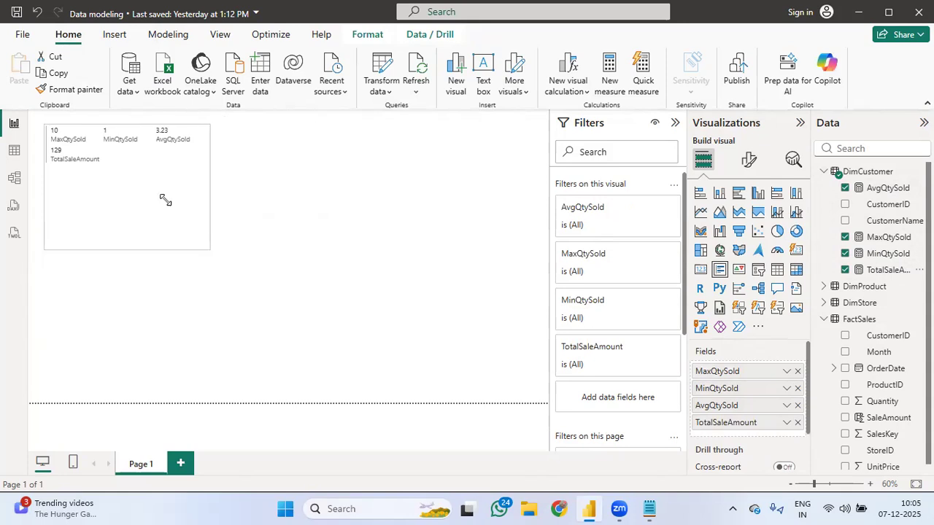
drag(129, 196, 115, 234)
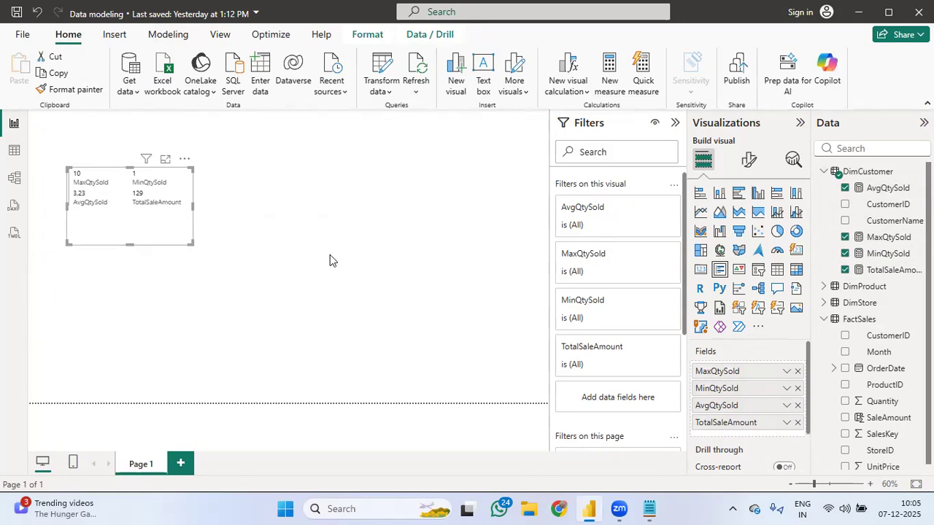
- Rename the TotalSaleAmount measure to TotalQtySold in its formula, commit it and deselect the card
click(886, 271)
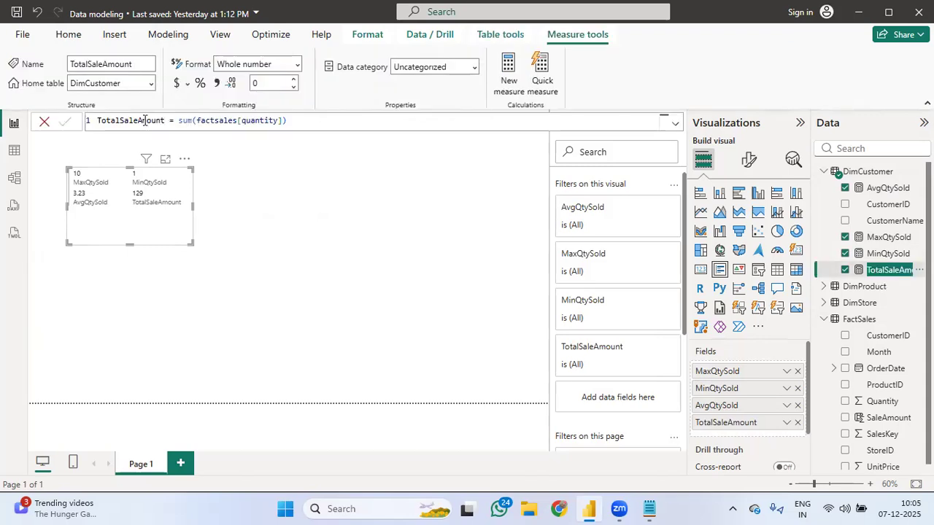
click(141, 120)
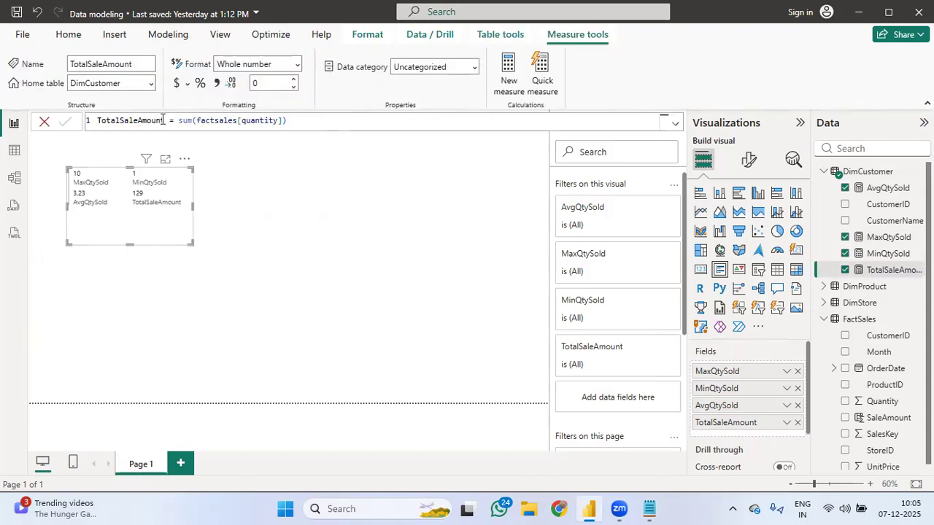
double_click(162, 121)
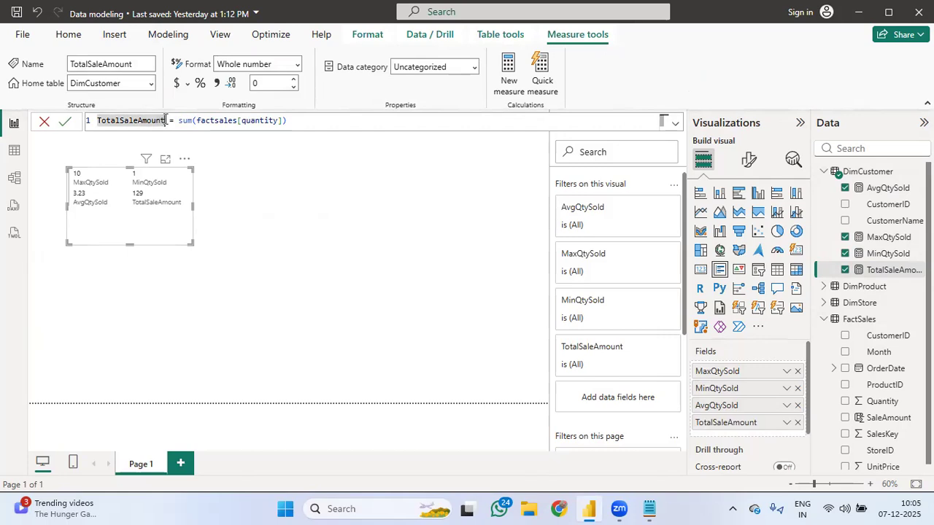
click(167, 121)
key(Delete)
key(BackSpace)
key(BackSpace)
key(BackSpace)
key(BackSpace)
key(BackSpace)
key(BackSpace)
key(BackSpace)
key(BackSpace)
key(BackSpace)
key(BackSpace)
text(Qty )
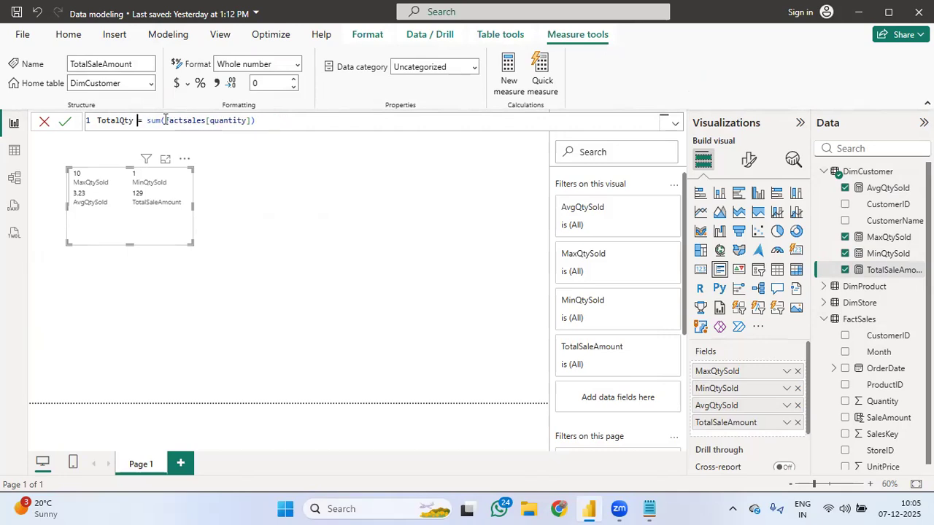
text(Sold)
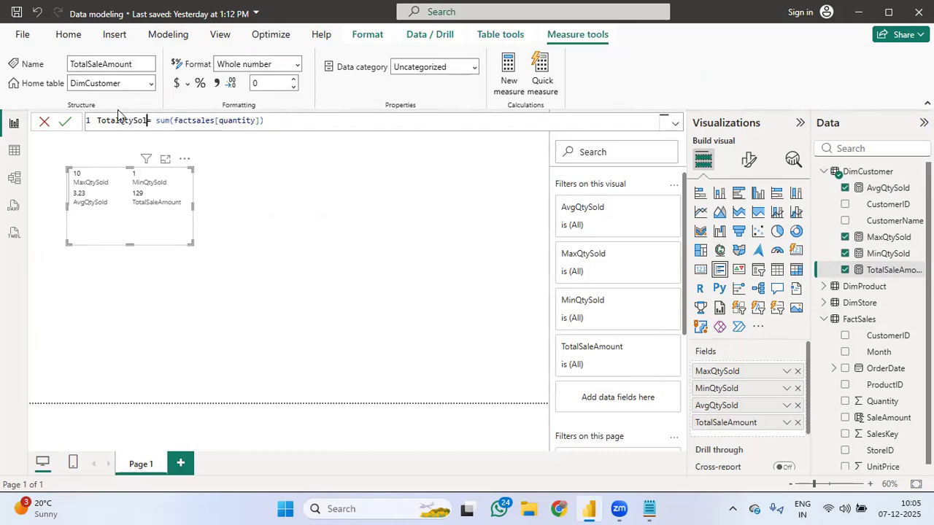
click(71, 123)
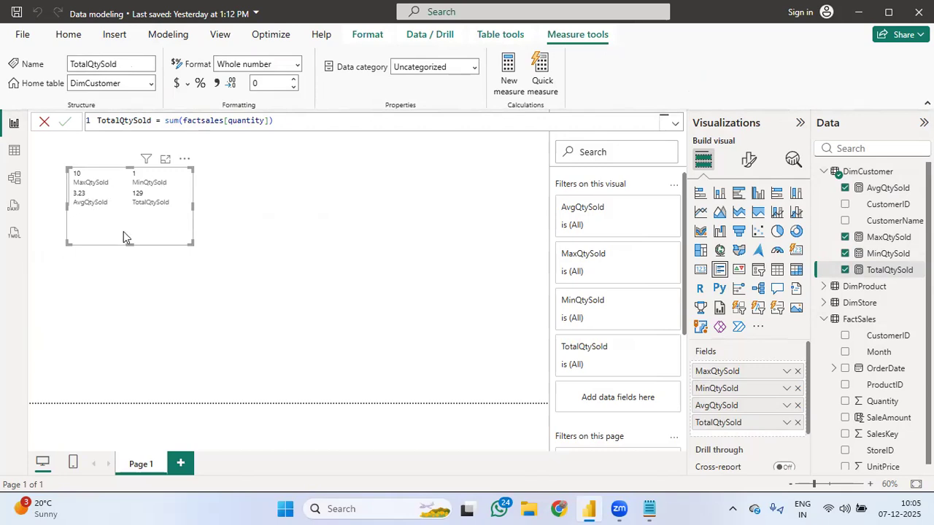
click(239, 243)
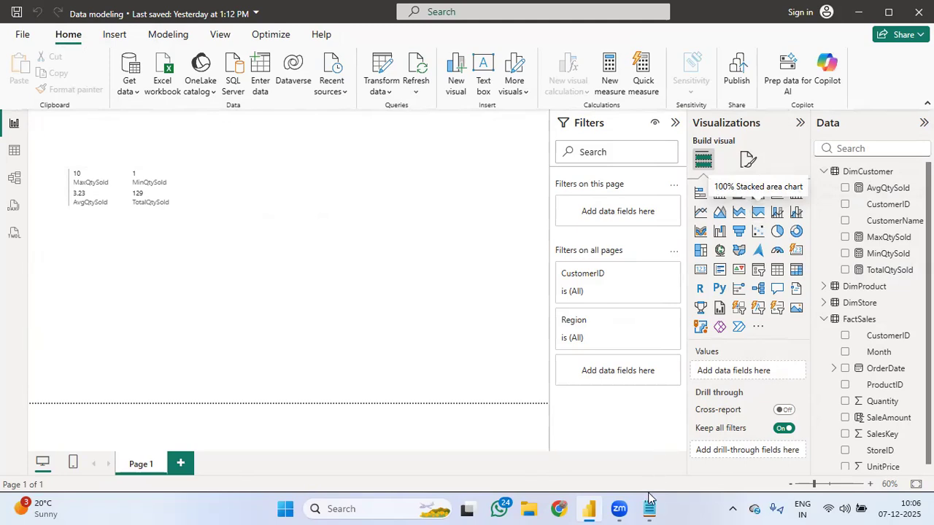
- Switch to the What is DAX note in Notepad and add a colon after "calculated column" with a new line beneath
mouse_move(649, 509)
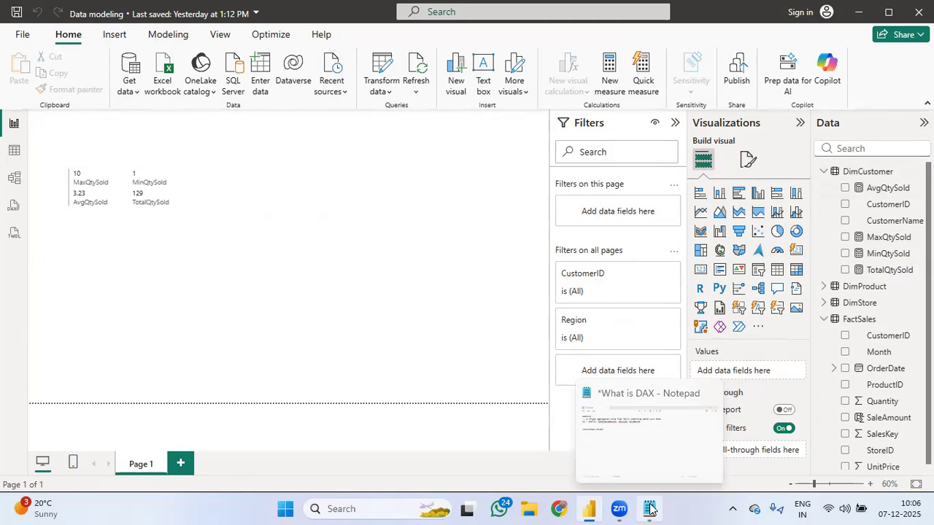
click(649, 509)
click(144, 161)
text(:)
key(Return)
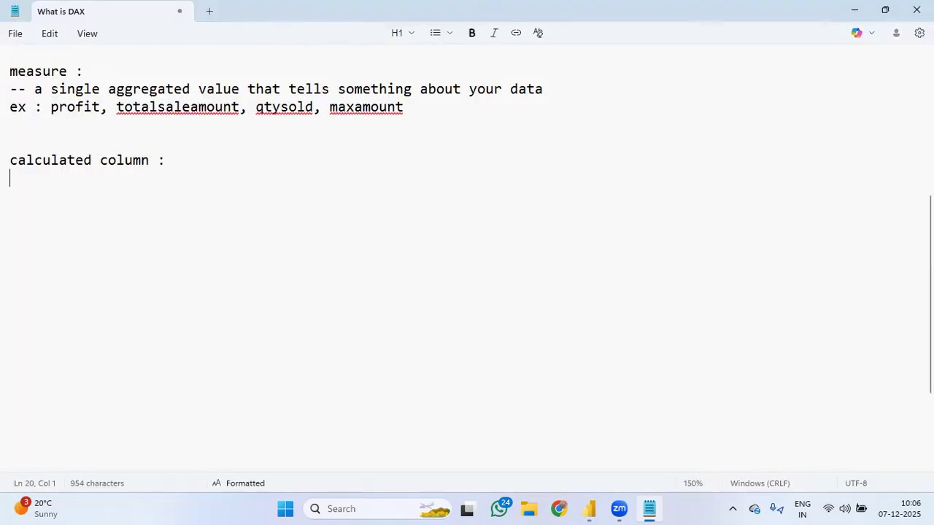
key(Return)
key(Up)
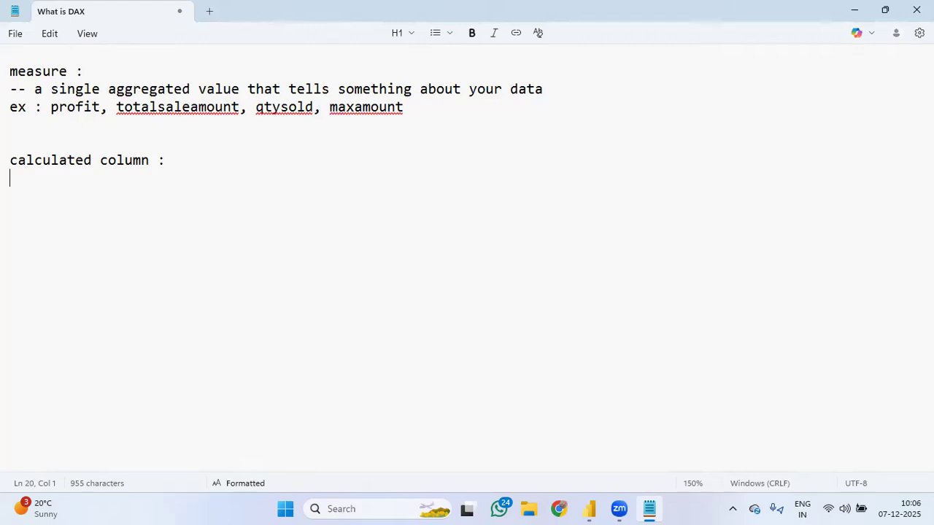
- Write "-- it is column created from existing column" under the calculated column heading
text(00)
text(-- it )
text(is column)
text( created f)
text(orm e)
key(BackSpace)
key(BackSpace)
key(BackSpace)
key(BackSpace)
key(BackSpace)
text(rom exii)
key(BackSpace)
text(stin)
key(BackSpace)
text(ng columns)
key(BackSpace)
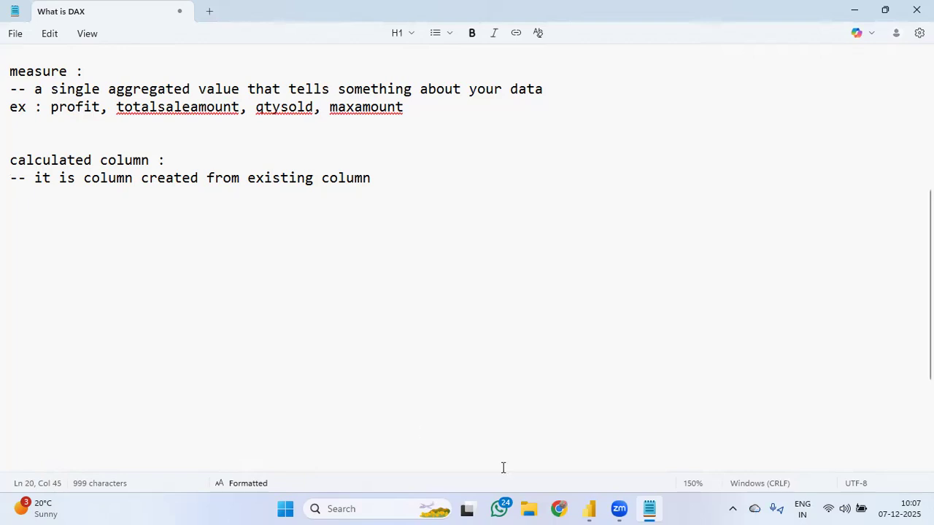
- Switch to Power BI and delete the SaleAmount column from the FactSales table in Table view
click(590, 508)
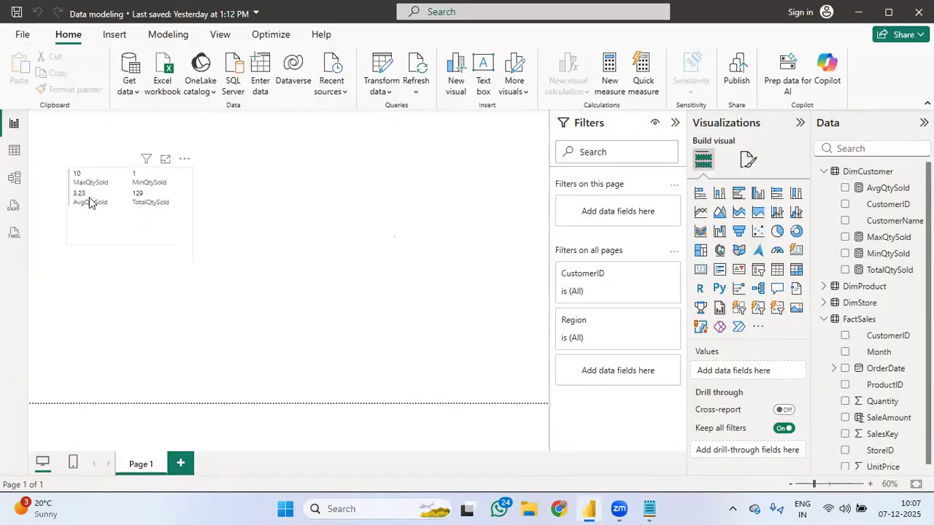
click(15, 159)
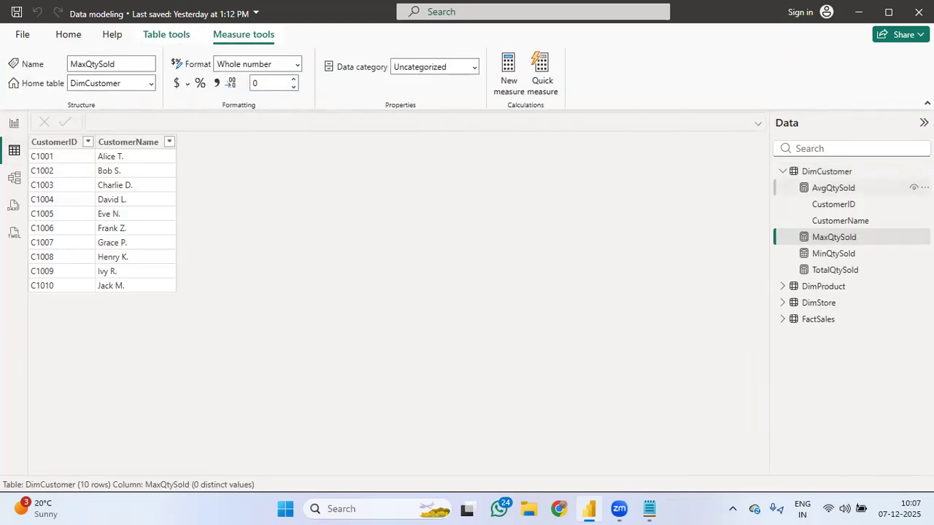
click(838, 305)
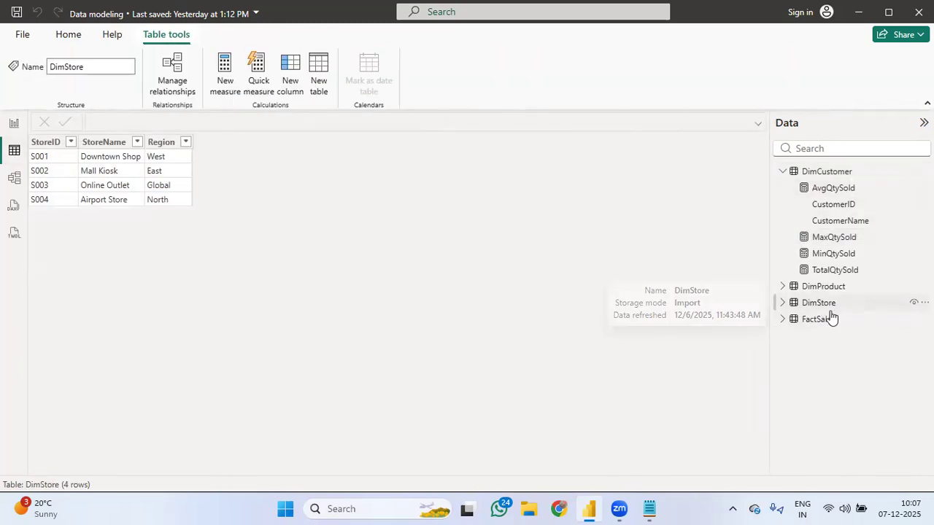
click(823, 321)
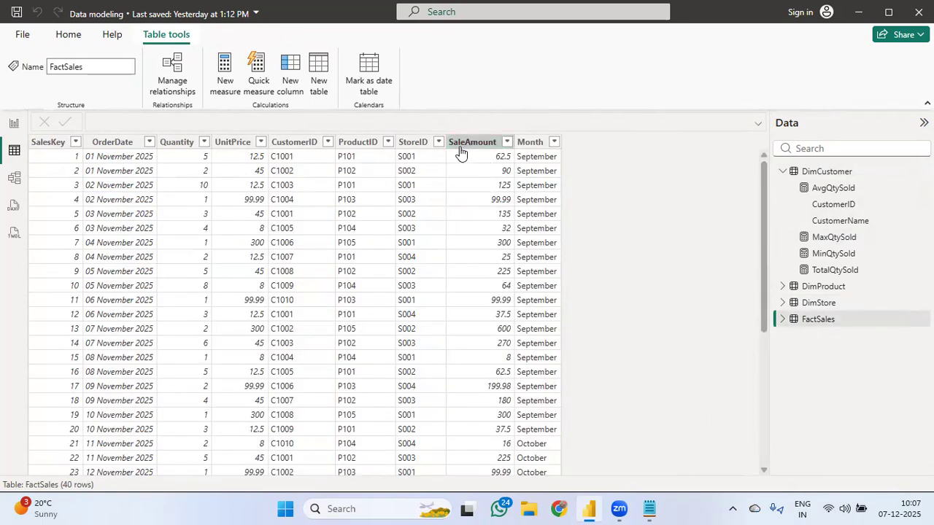
click(470, 148)
right_click(474, 146)
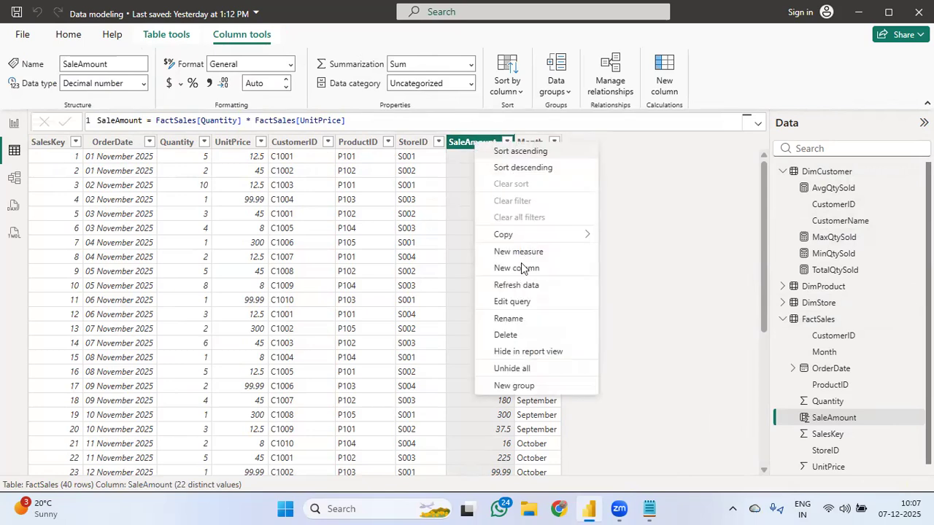
click(509, 334)
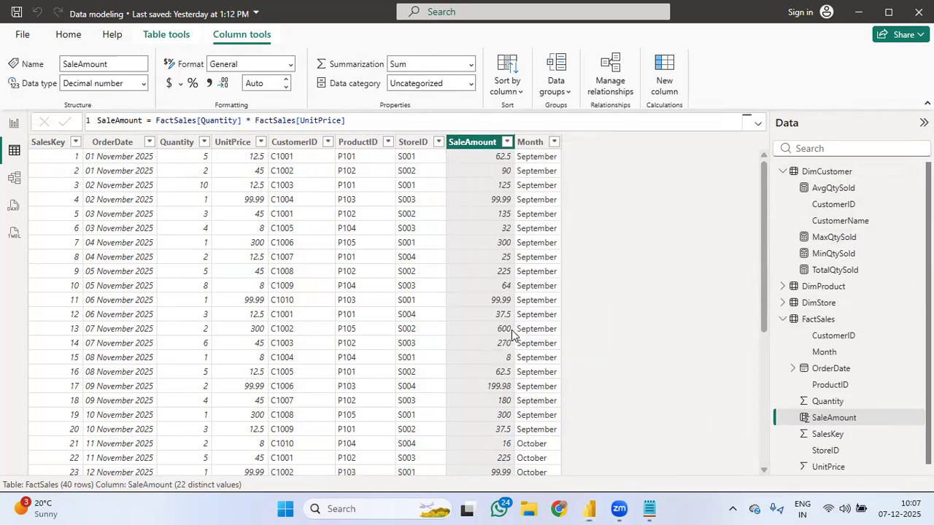
click(540, 292)
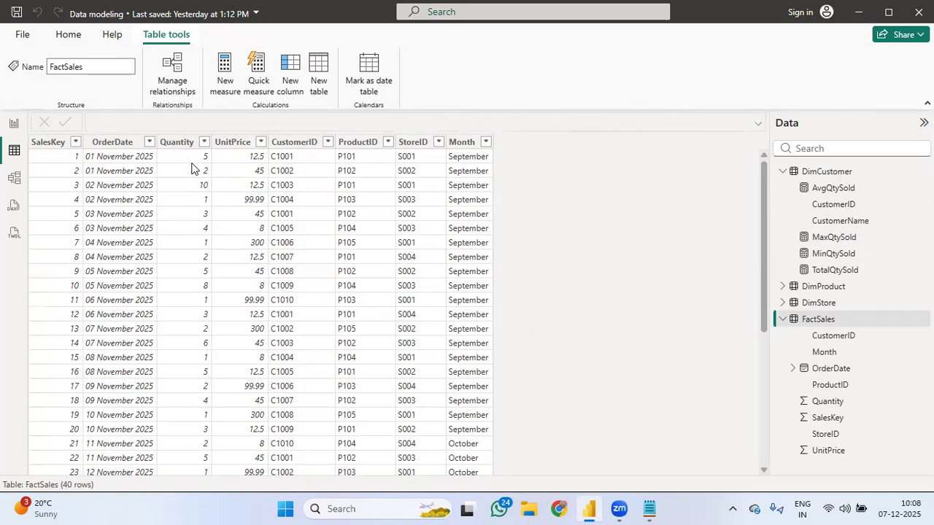
- Examine the Quantity and UnitPrice columns of FactSales as source columns for a calculated column
click(235, 146)
click(186, 148)
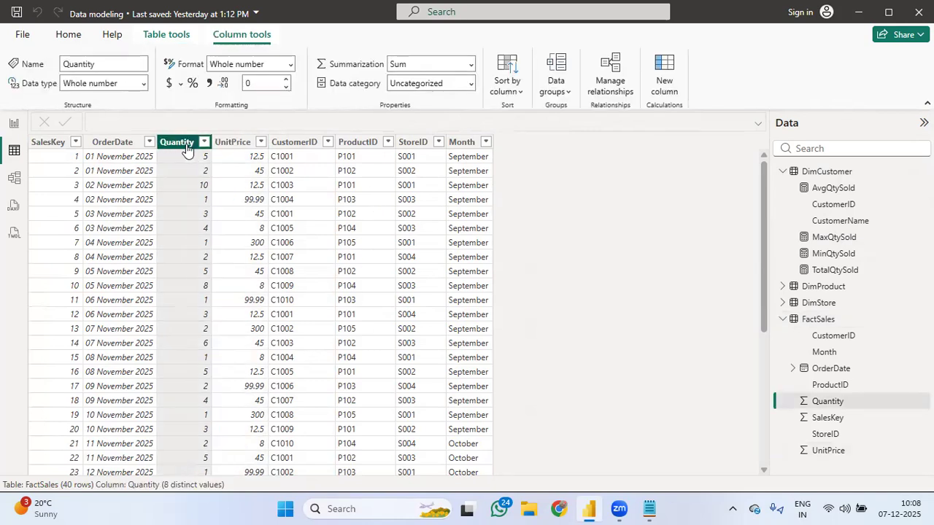
click(233, 143)
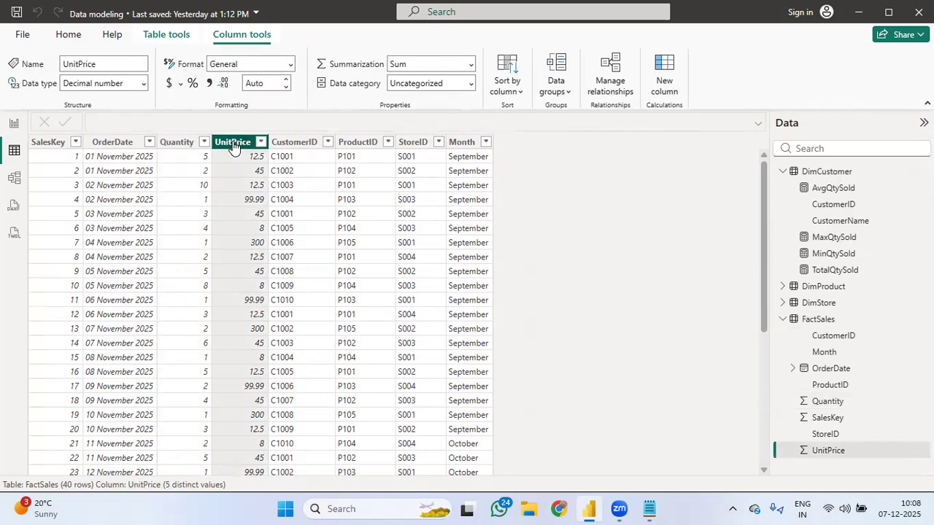
click(178, 149)
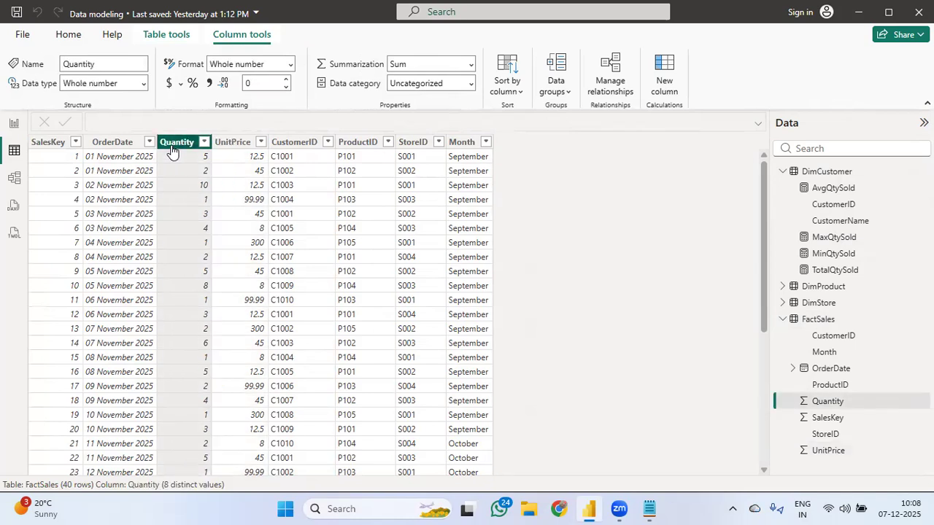
click(229, 150)
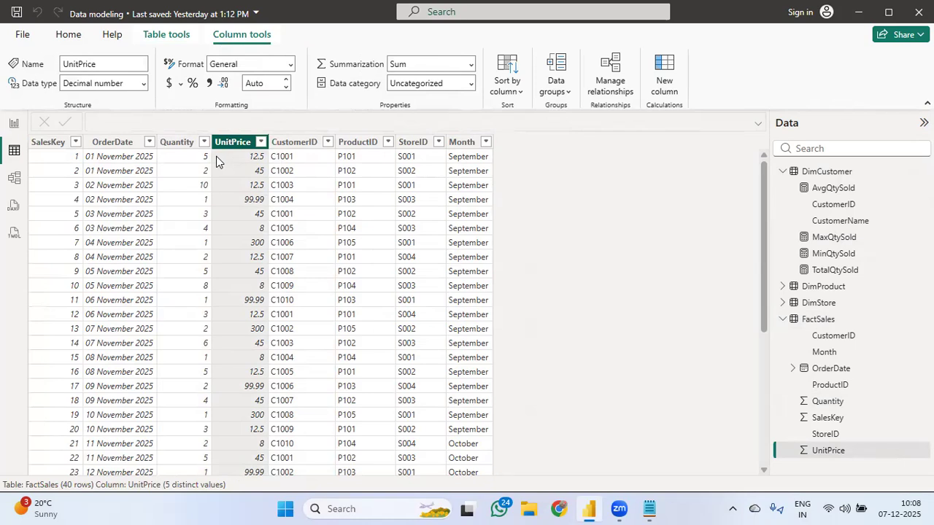
click(182, 146)
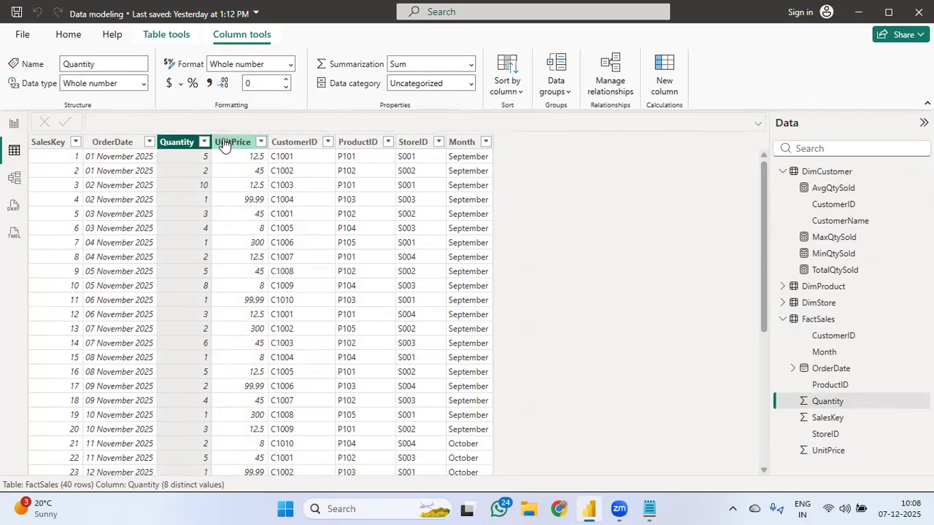
click(225, 146)
click(181, 151)
click(15, 126)
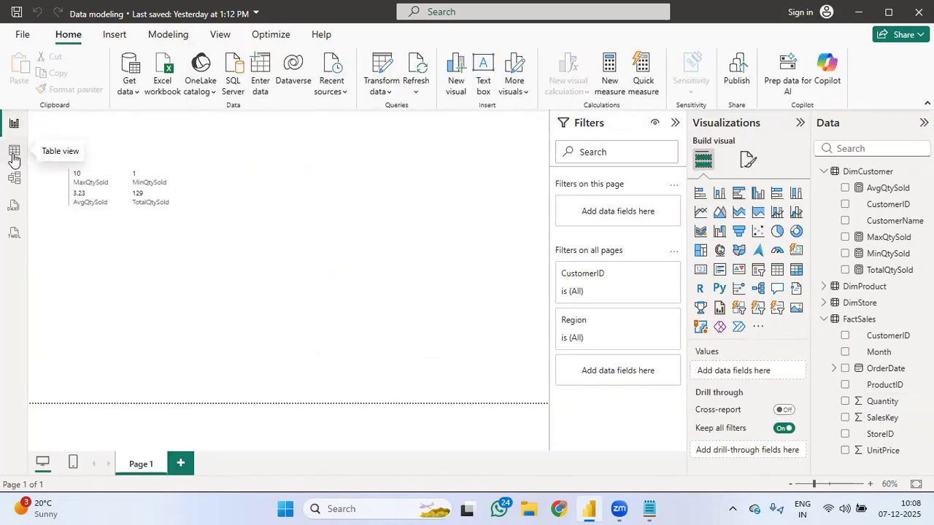
click(14, 154)
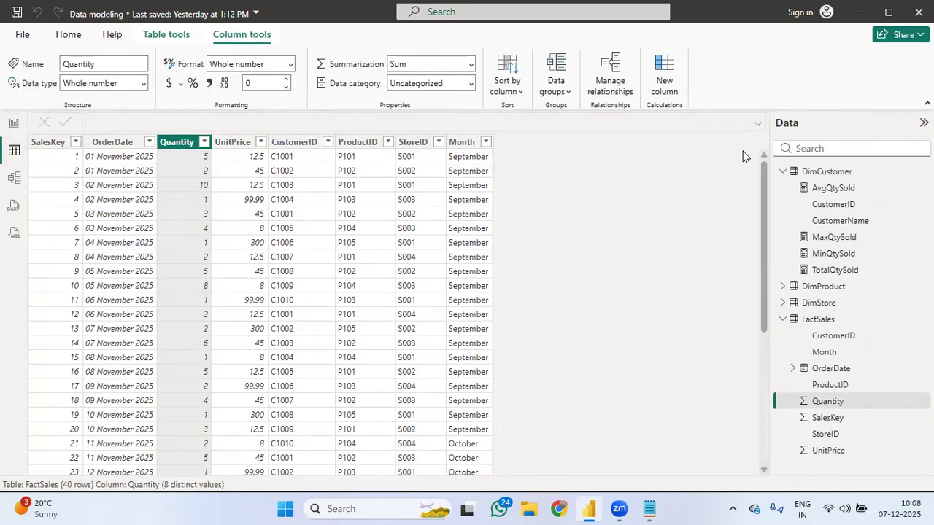
- Add a new calculated column to the FactSales table and name it SaleAmount in the formula
click(783, 171)
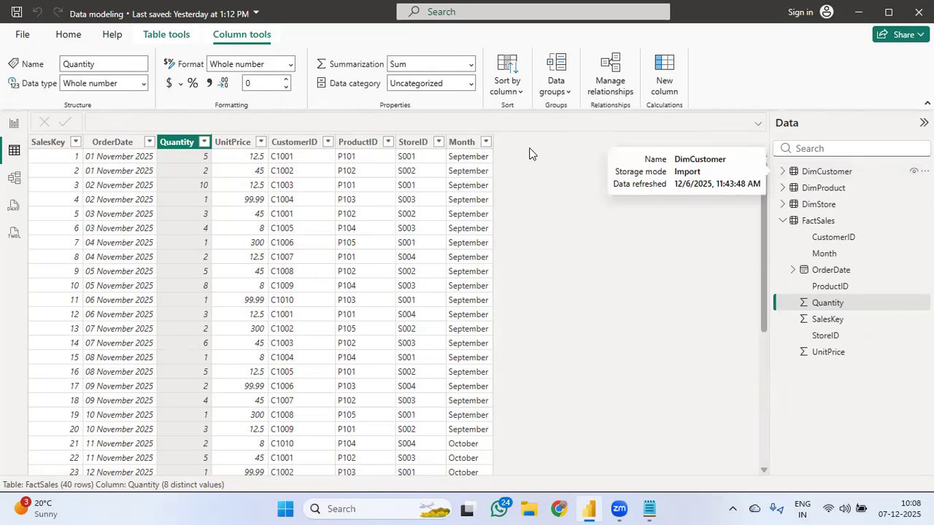
click(661, 76)
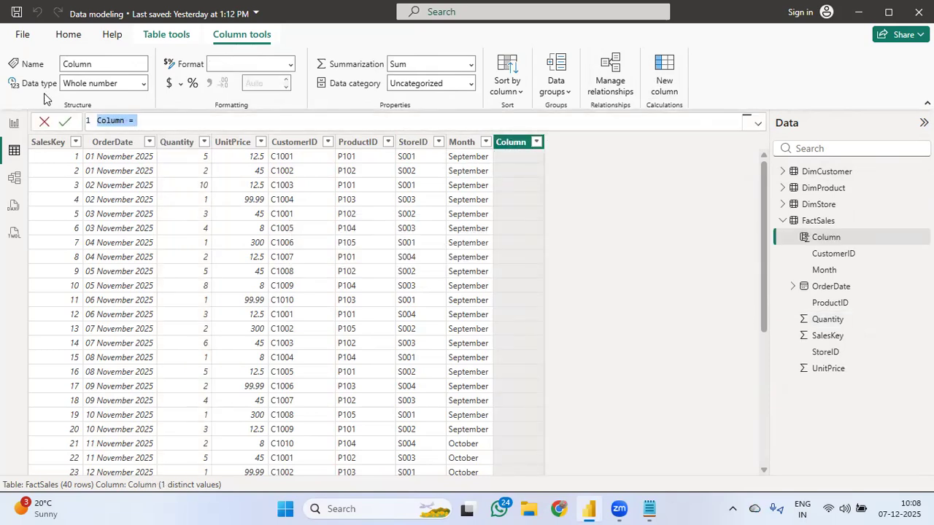
click(152, 121)
key(Left)
key(Left)
key(BackSpace)
key(BackSpace)
key(BackSpace)
key(BackSpace)
key(BackSpace)
key(BackSpace)
text(Tot)
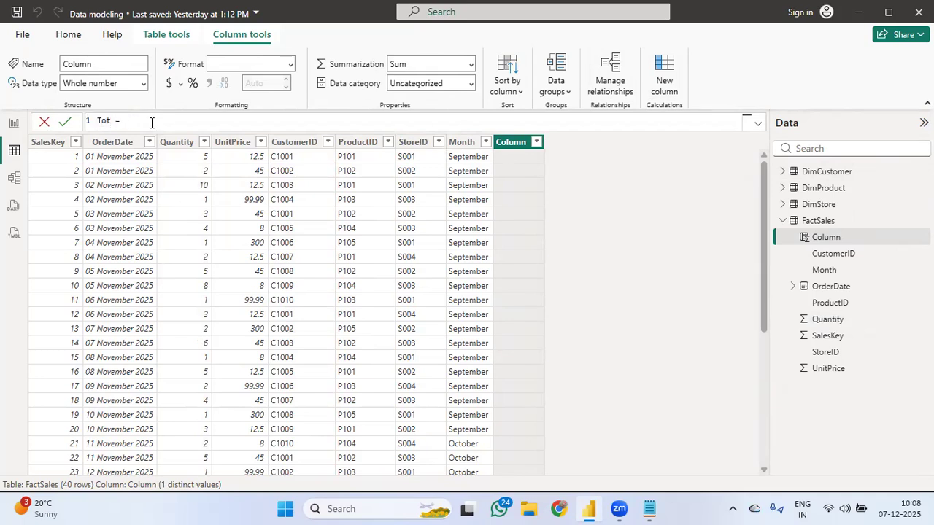
key(BackSpace)
key(BackSpace)
key(BackSpace)
key(BackSpace)
key(BackSpace)
text(SaleAmount = q)
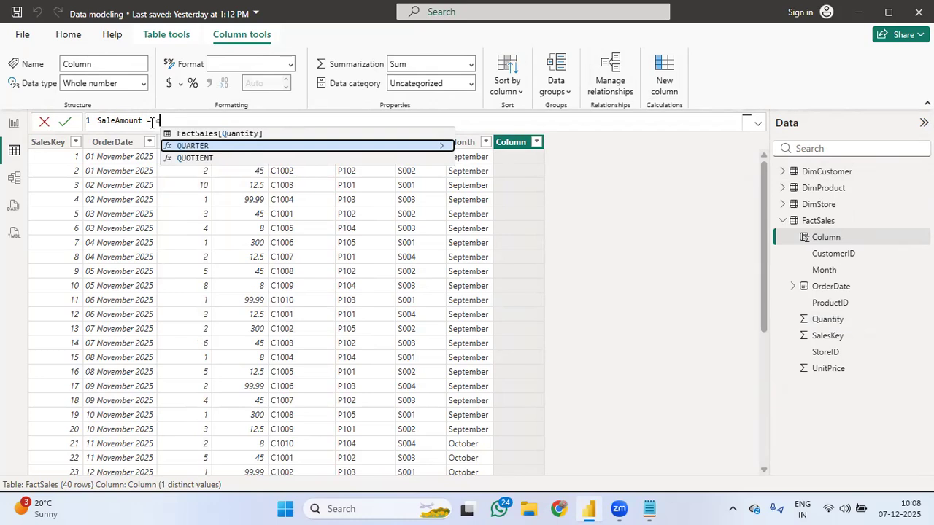
- Start the SaleAmount formula with a reference to factsales[quantity]
text(ur)
key(BackSpace)
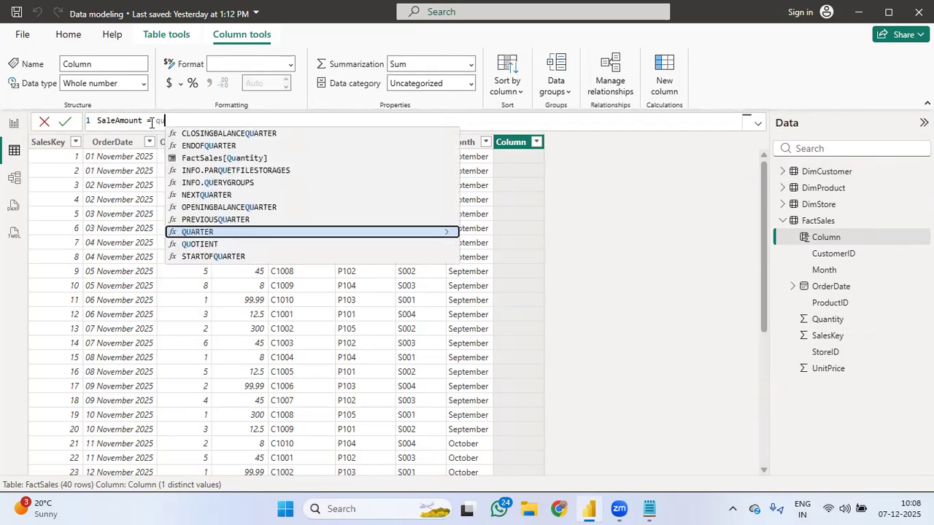
key(BackSpace)
key(BackSpace)
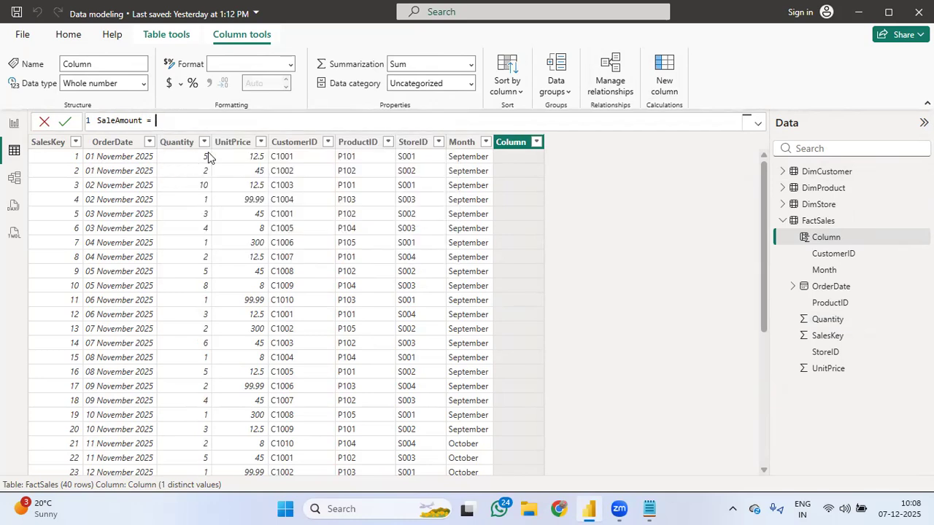
text(factsale)
text(s[)
text(q)
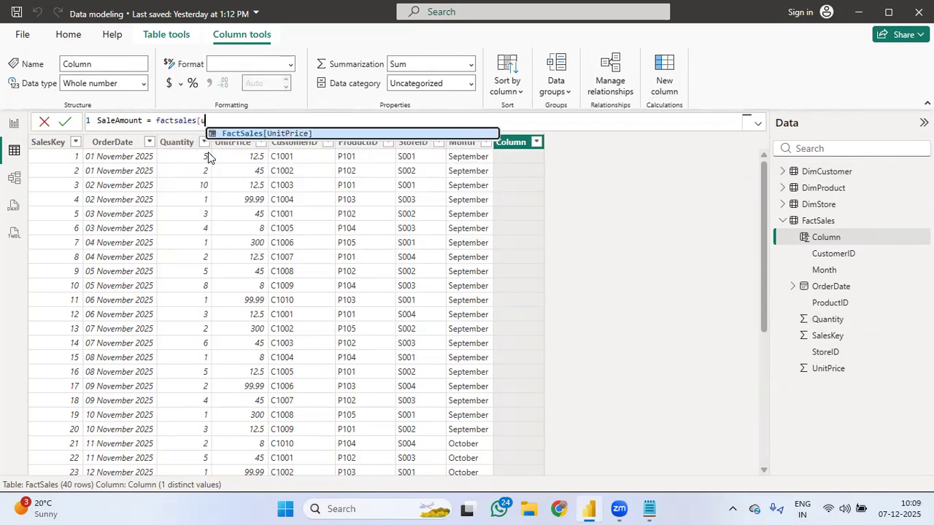
key(BackSpace)
text(quan)
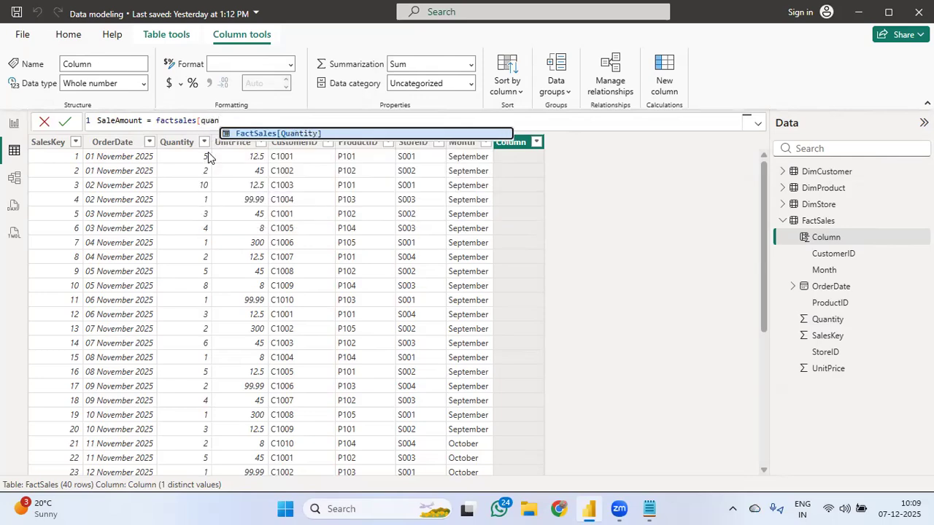
text(tity] )
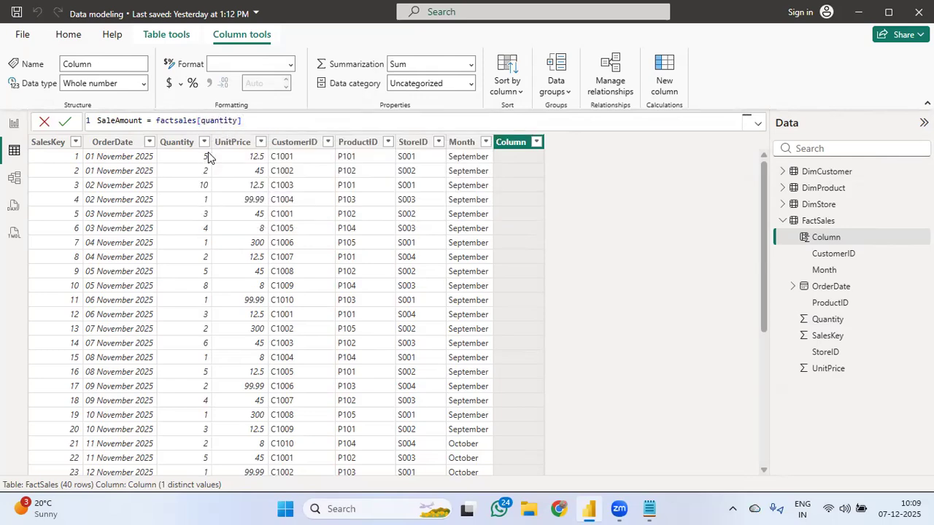
- Multiply the quantity reference by factsales[unitprice] and commit the SaleAmount formula
text(* facr)
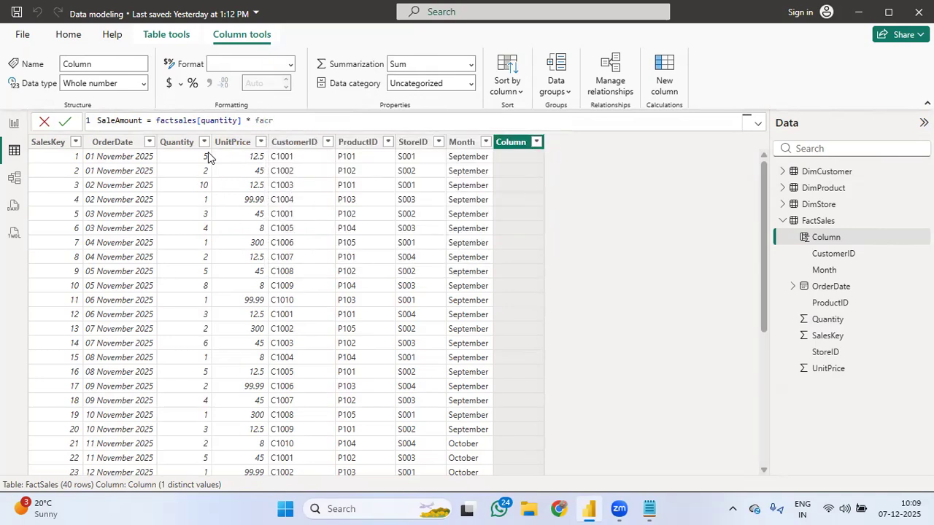
key(BackSpace)
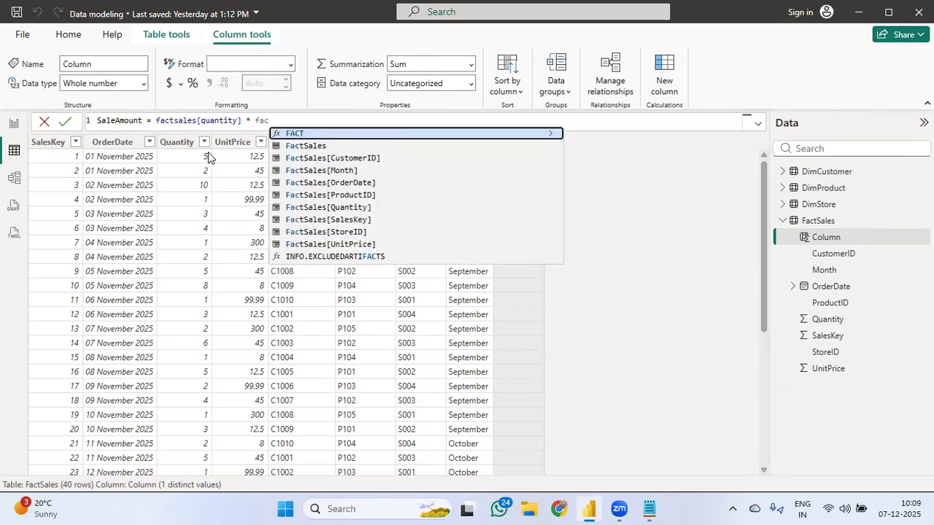
text(tsales[)
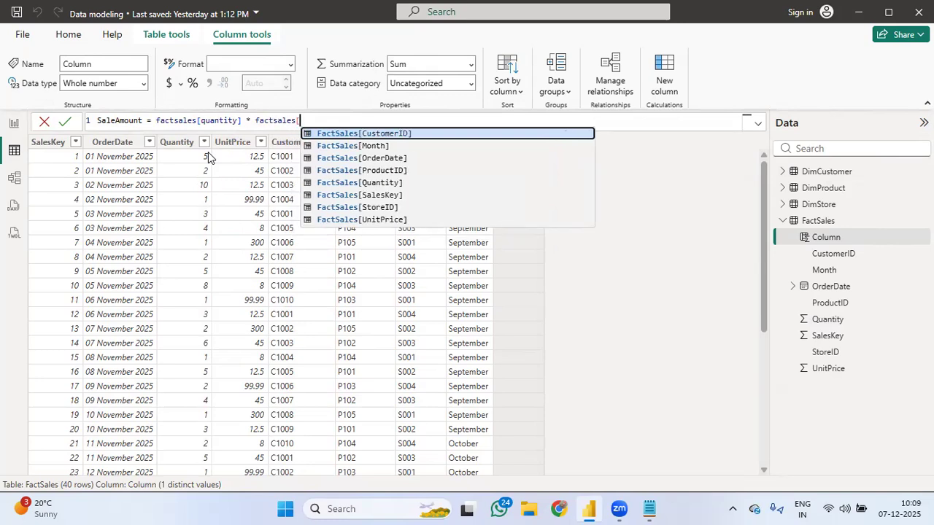
text(uni)
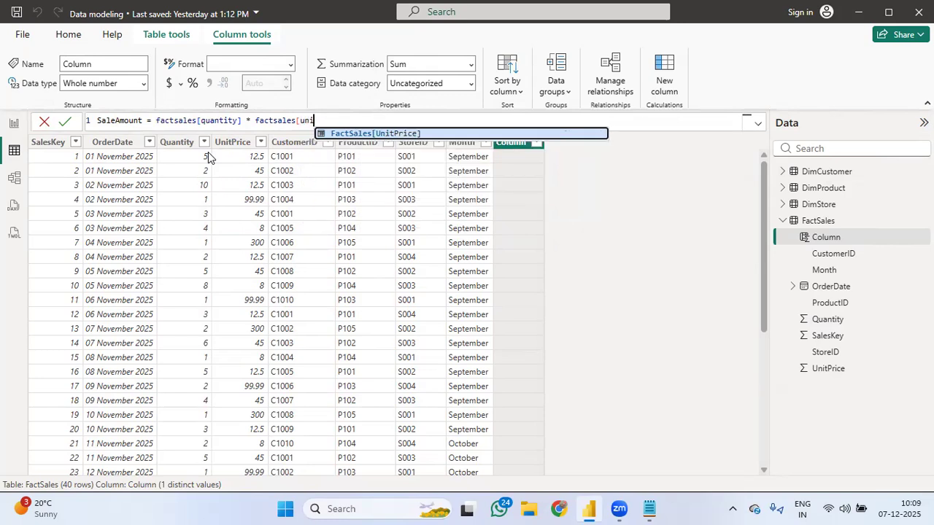
text(tprice])
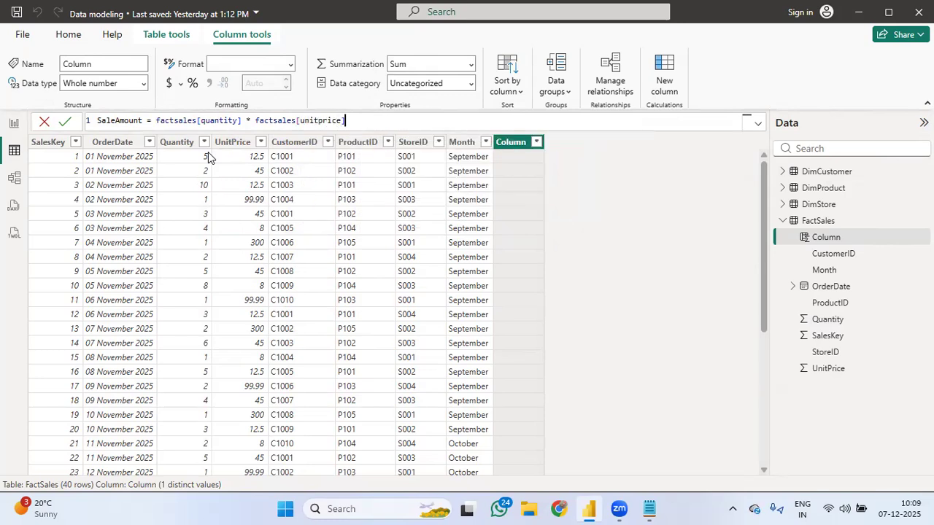
click(65, 125)
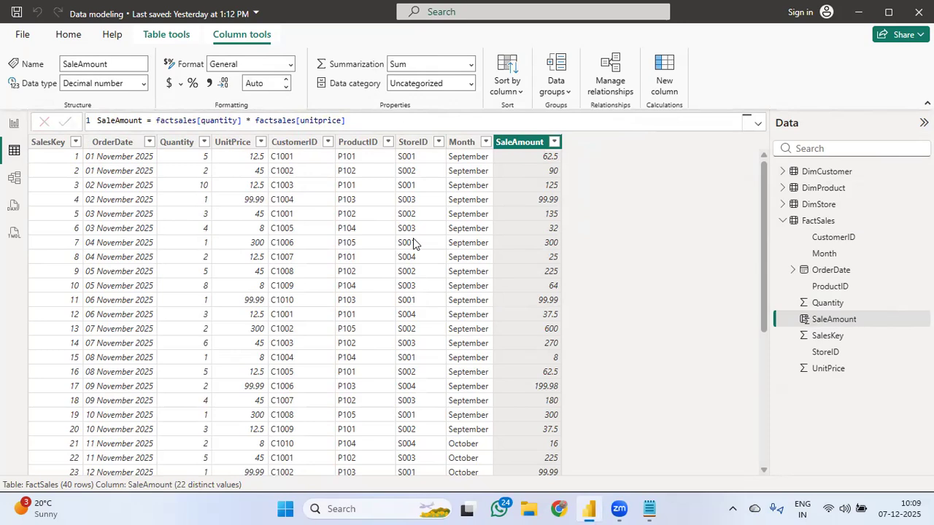
- Check the SaleAmount values in the first FactSales rows against their Quantity and UnitPrice values
scroll(519, 213, down, 2)
scroll(519, 213, up, 2)
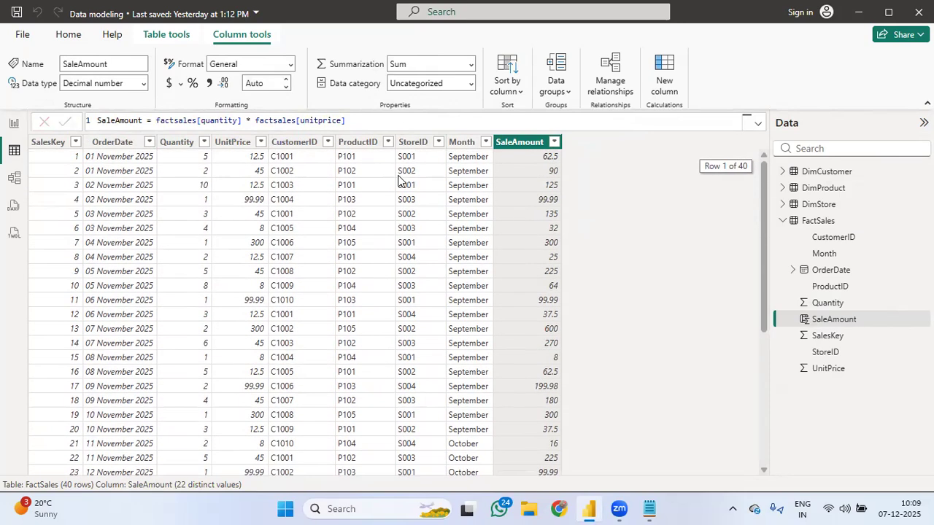
click(178, 162)
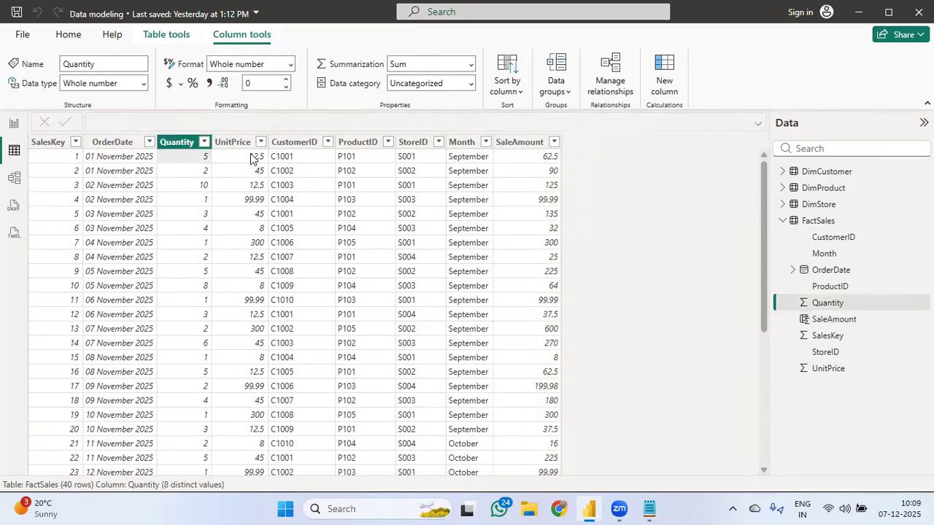
click(250, 159)
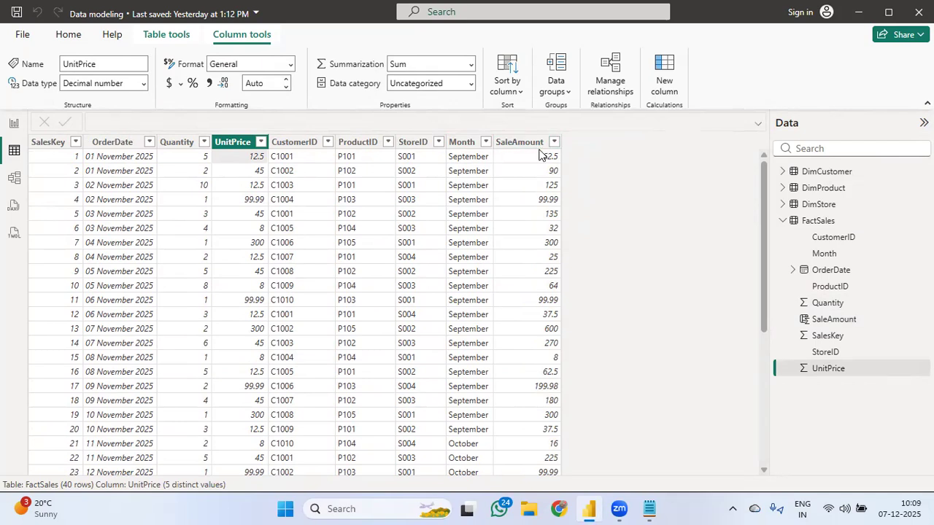
click(541, 156)
click(195, 180)
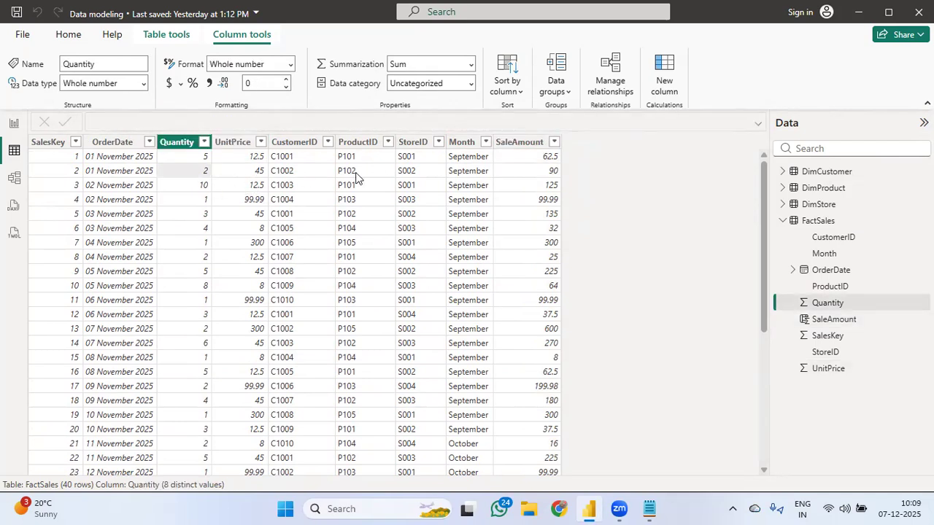
click(556, 183)
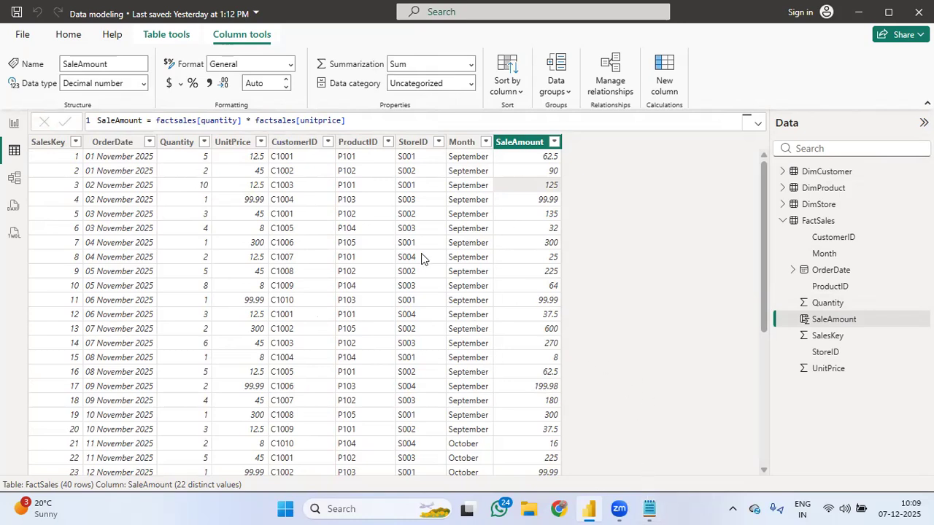
- Look at the Region column of DimStore, and add a new calculated column to the DimProduct table
click(808, 204)
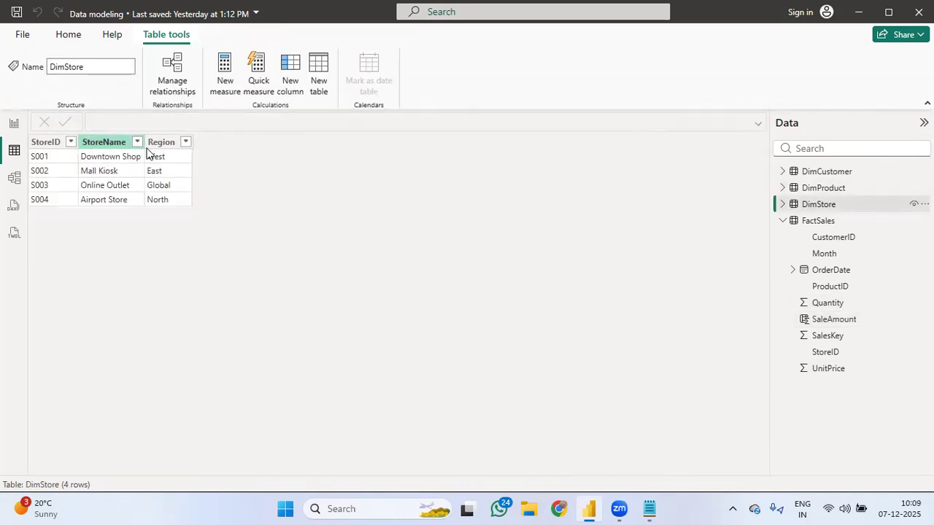
click(159, 144)
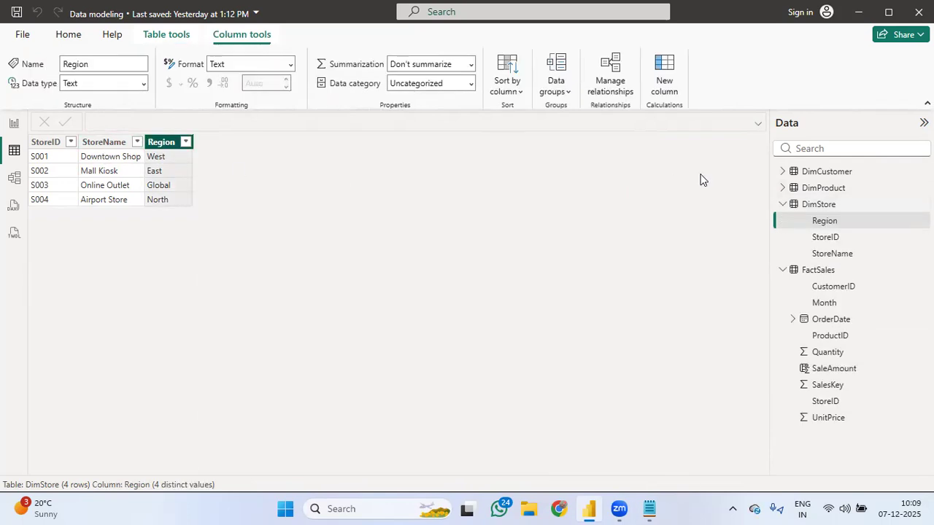
click(823, 188)
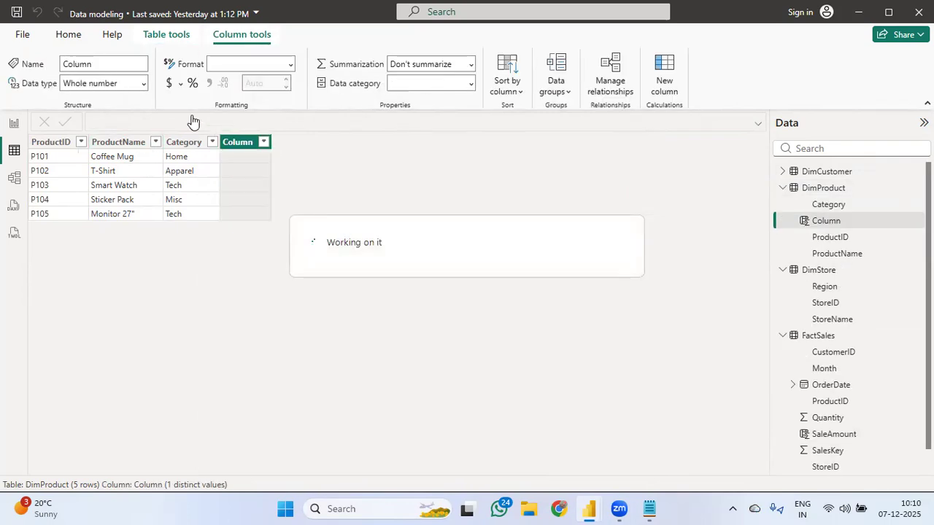
click(185, 124)
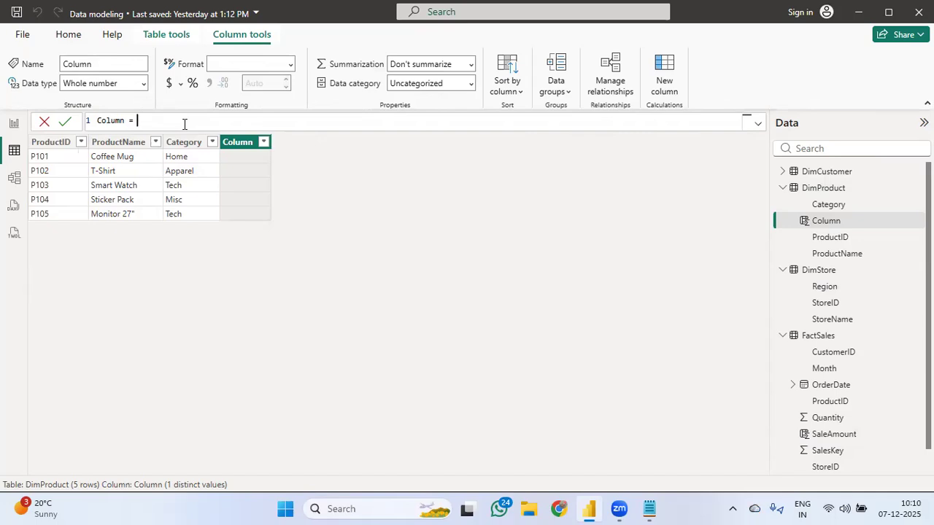
text(prod)
key(Tab)
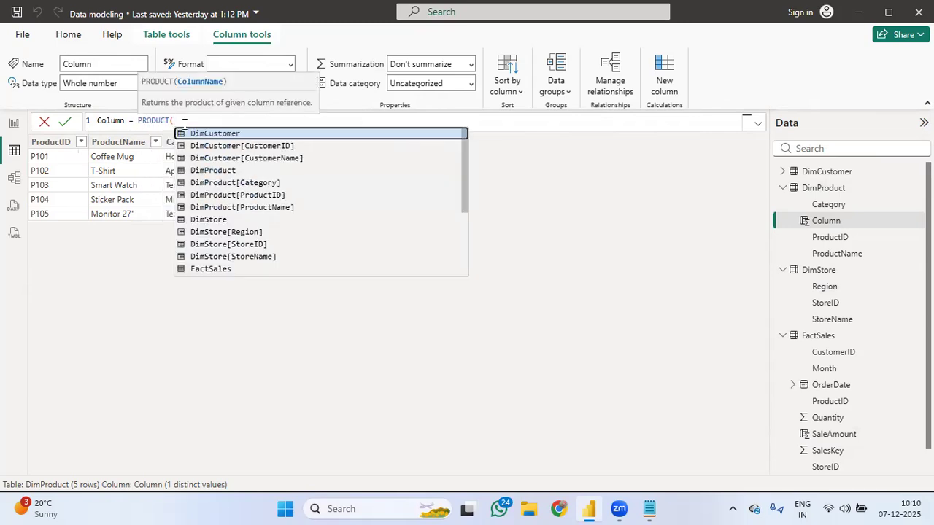
key(BackSpace)
key(BackSpace)
key(BackSpace)
key(BackSpace)
key(BackSpace)
key(BackSpace)
key(BackSpace)
key(BackSpace)
- Start the new DimProduct column's formula with DimProduct[ProductName] followed by the + operator
text(dimp)
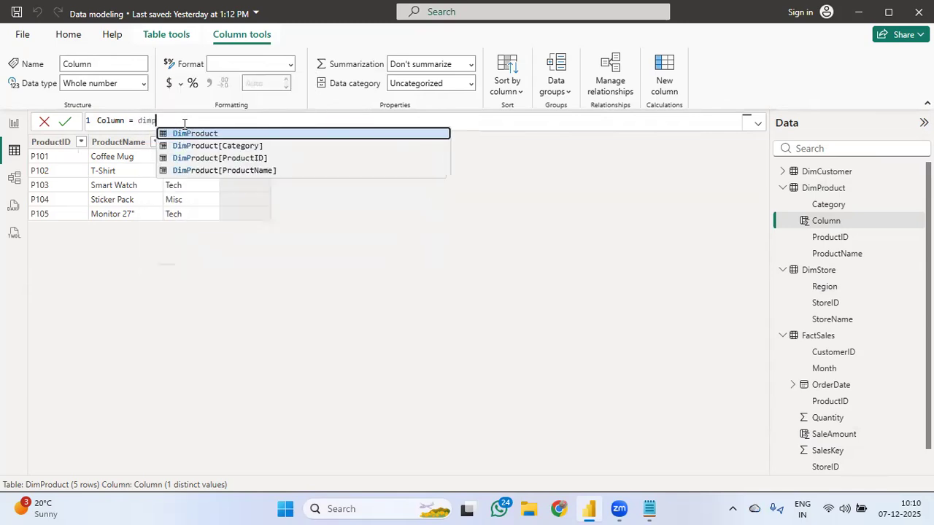
text(roduct)
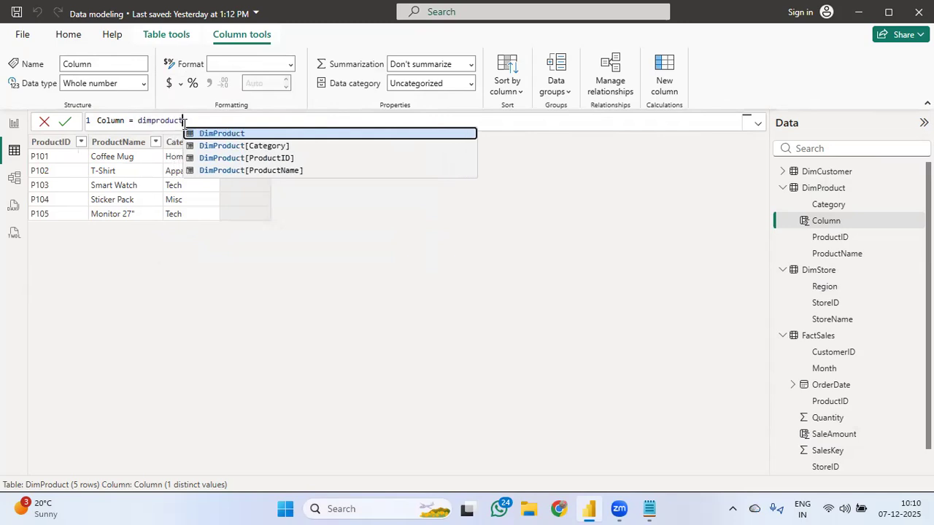
text([prod)
key(Tab)
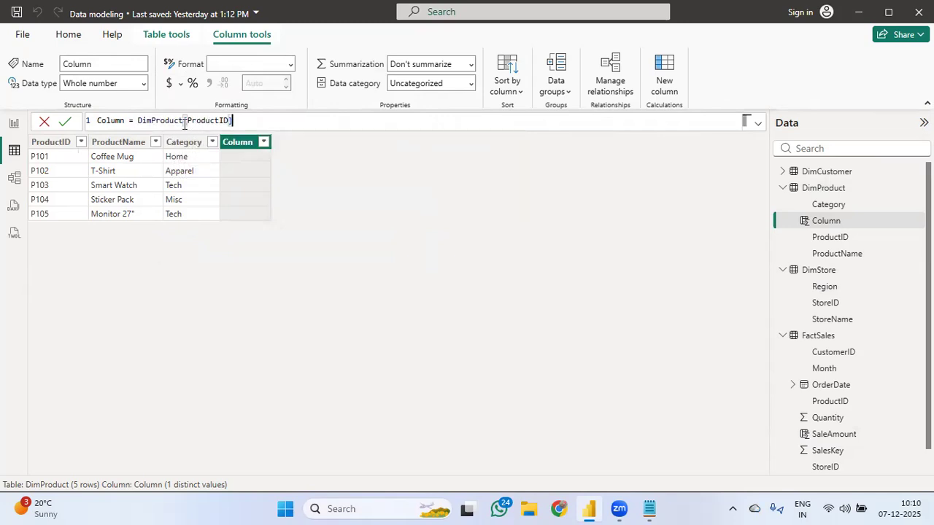
key(BackSpace)
key(BackSpace)
key(BackSpace)
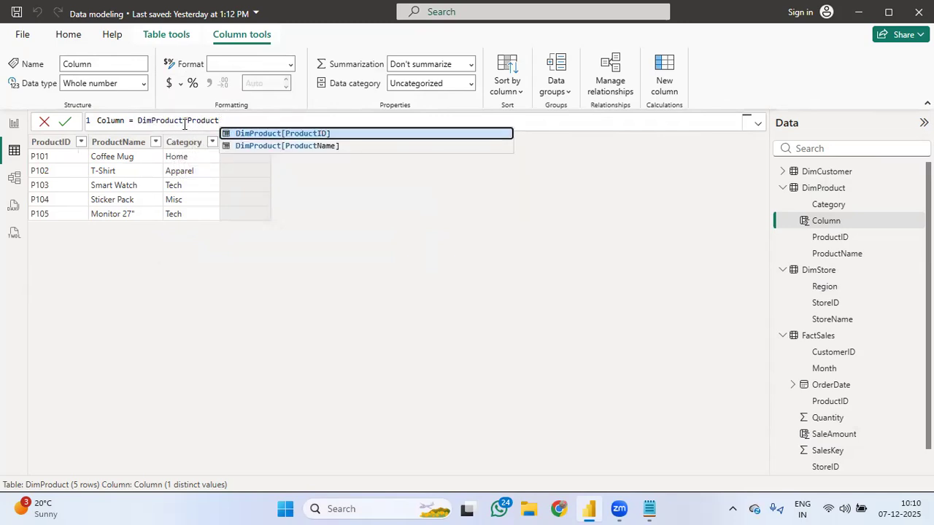
key(Down)
key(Tab)
text(+)
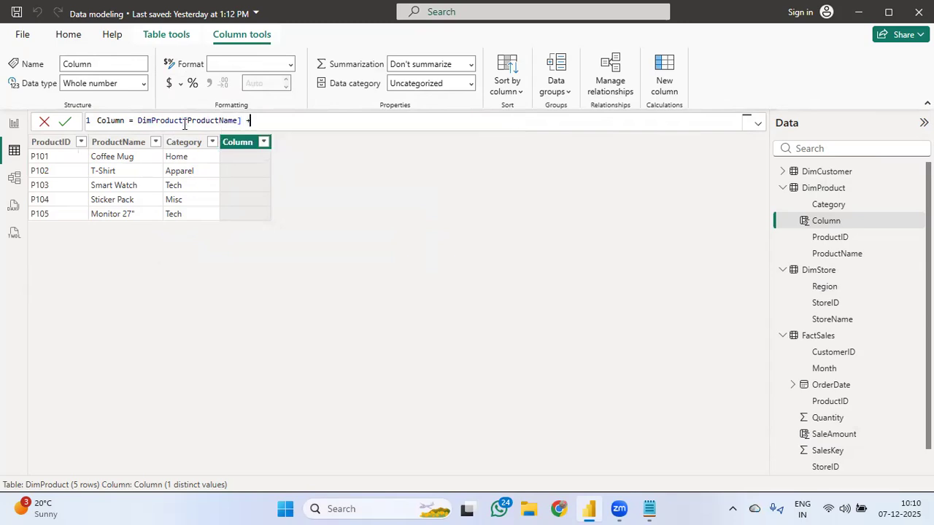
- Try to join the category to the product name by adding DimProduct[Category] after the + operator and committing the formula
text( dim)
key(BackSpace)
text(prod)
key(Down)
key(Down)
key(Down)
key(Up)
key(Up)
key(Tab)
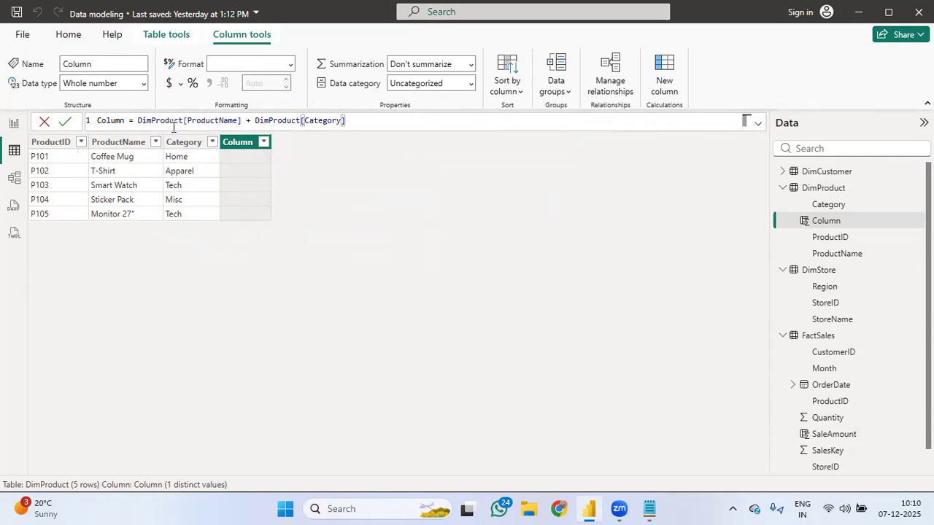
click(65, 124)
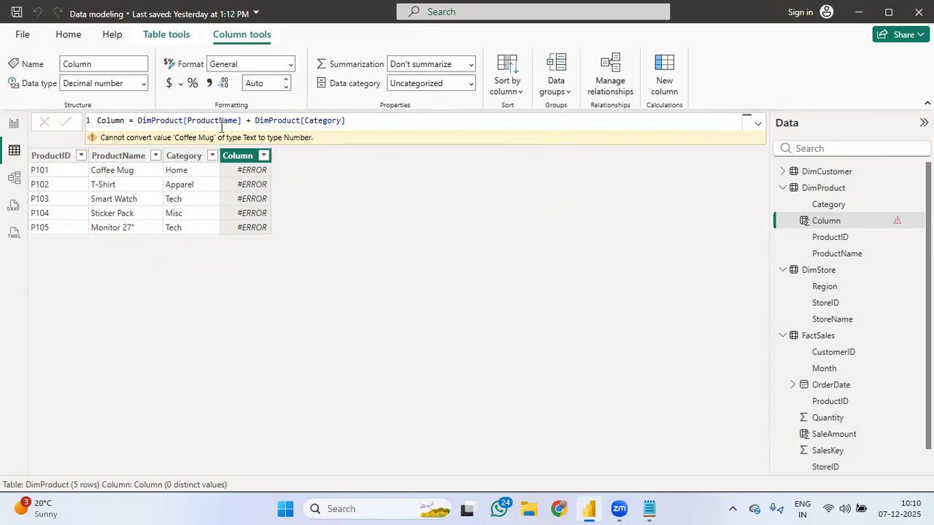
- Replace the + expression in the new DimProduct column's formula with the start of a CONCATENATE function
click(356, 120)
key(BackSpace)
key(BackSpace)
key(BackSpace)
key(BackSpace)
key(BackSpace)
key(BackSpace)
key(BackSpace)
key(BackSpace)
key(BackSpace)
key(BackSpace)
key(BackSpace)
key(BackSpace)
key(BackSpace)
key(BackSpace)
key(BackSpace)
key(BackSpace)
key(BackSpace)
key(BackSpace)
key(BackSpace)
key(BackSpace)
key(BackSpace)
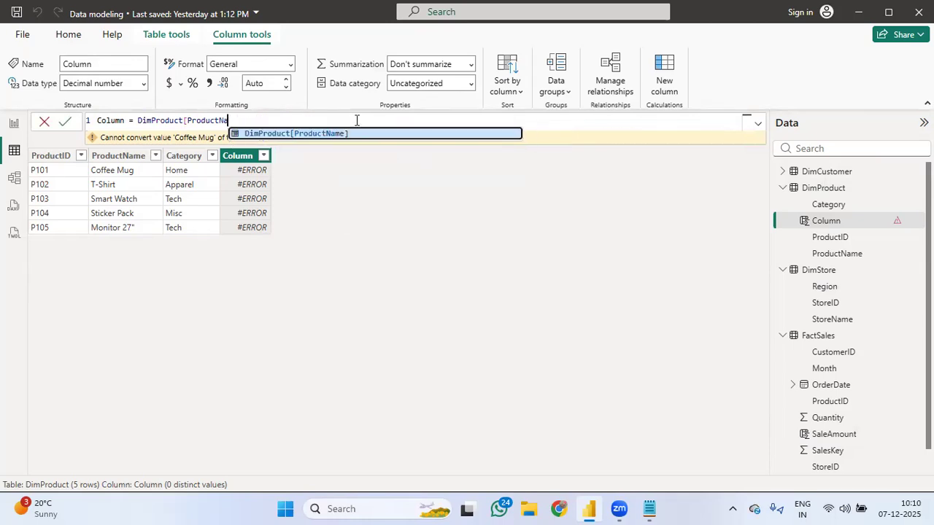
key(BackSpace)
key(BackSpace)
key(BackSpace)
text(c)
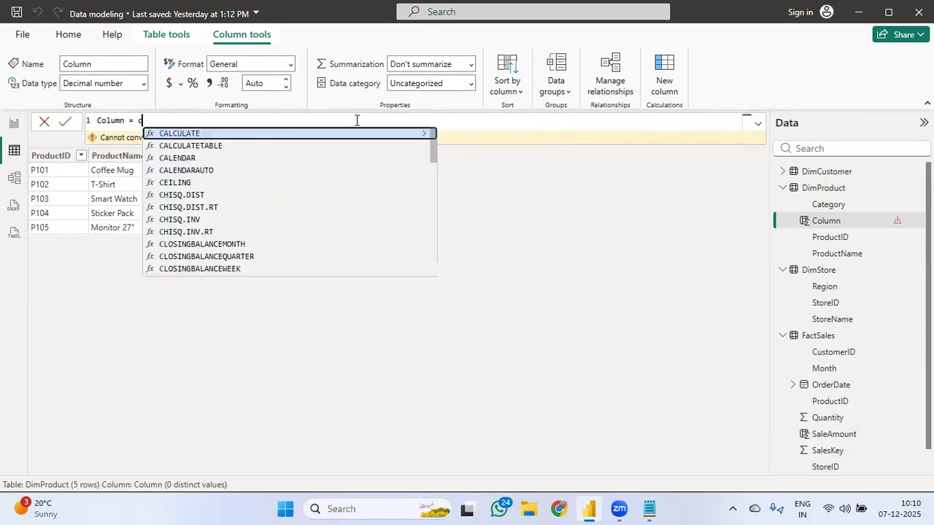
text(oncat)
key(Tab)
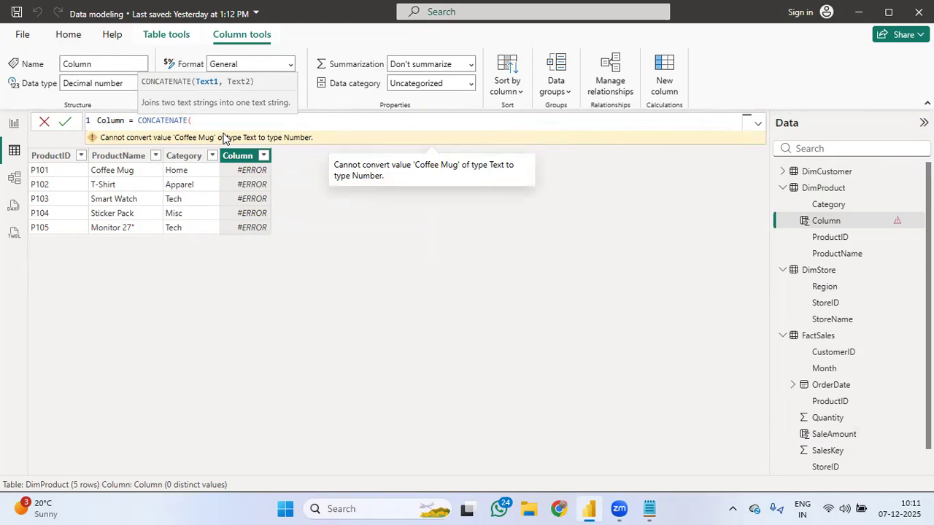
- Give CONCATENATE the arguments DimProduct[Category] and DimProduct[ProductName], close the function and commit the column formula
text(dimprod)
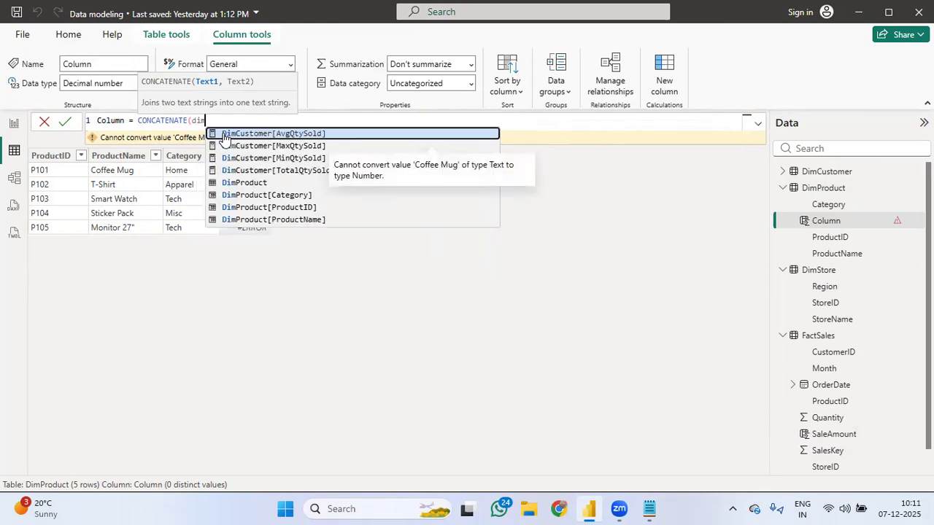
key(Down)
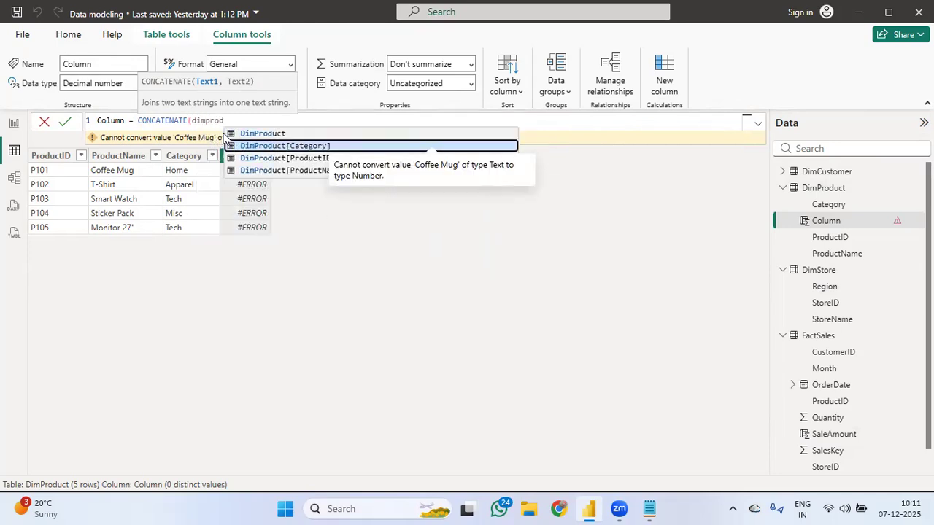
key(Tab)
text(,)
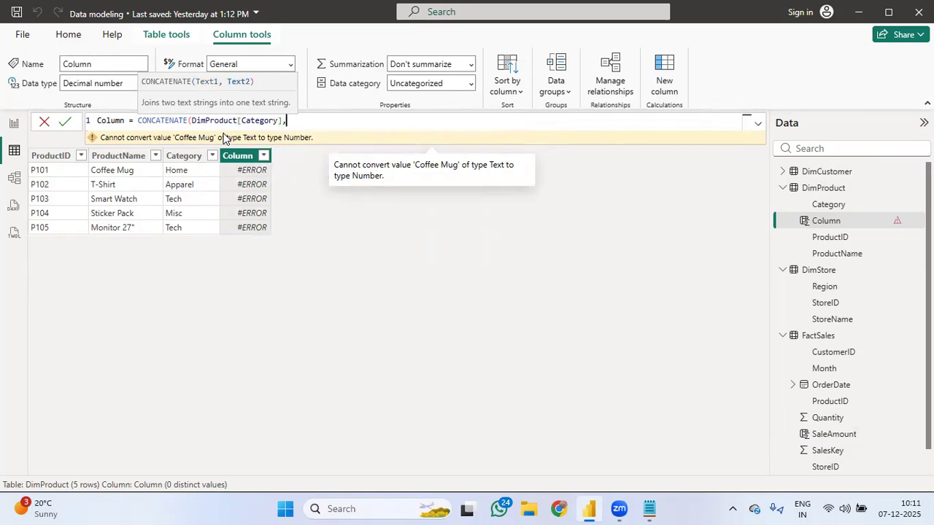
text(dimproduct[p)
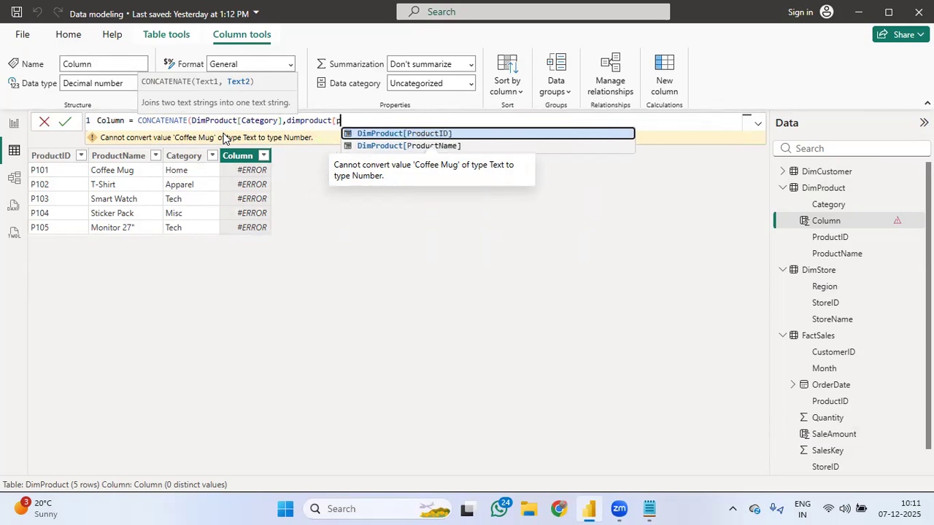
text(rod)
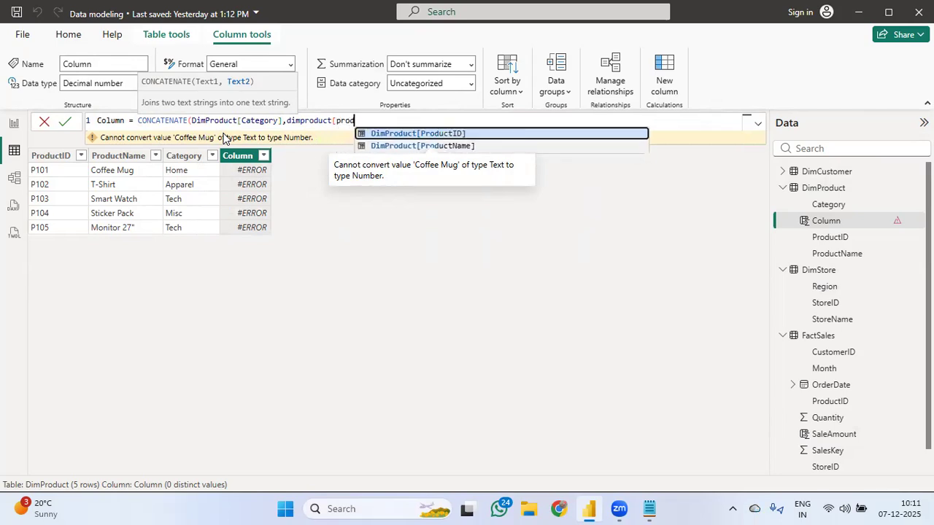
key(Down)
key(Tab)
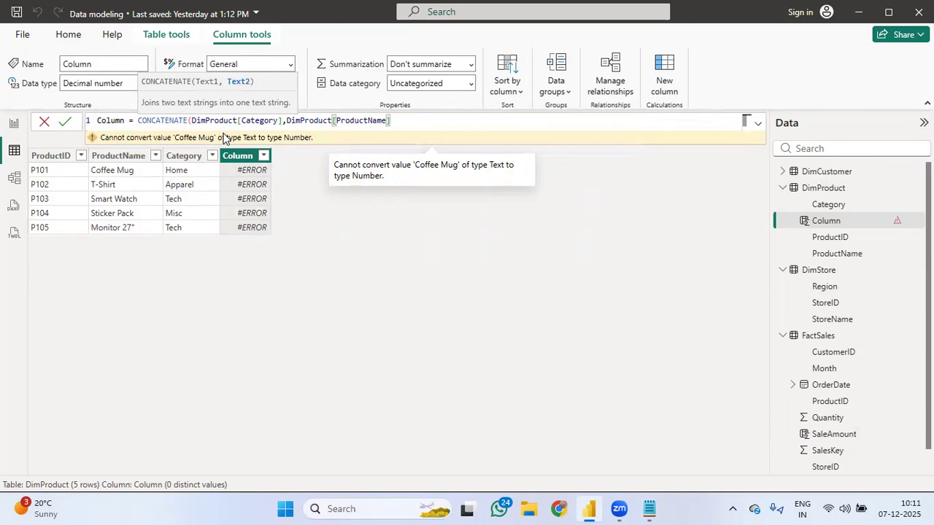
text())
click(67, 124)
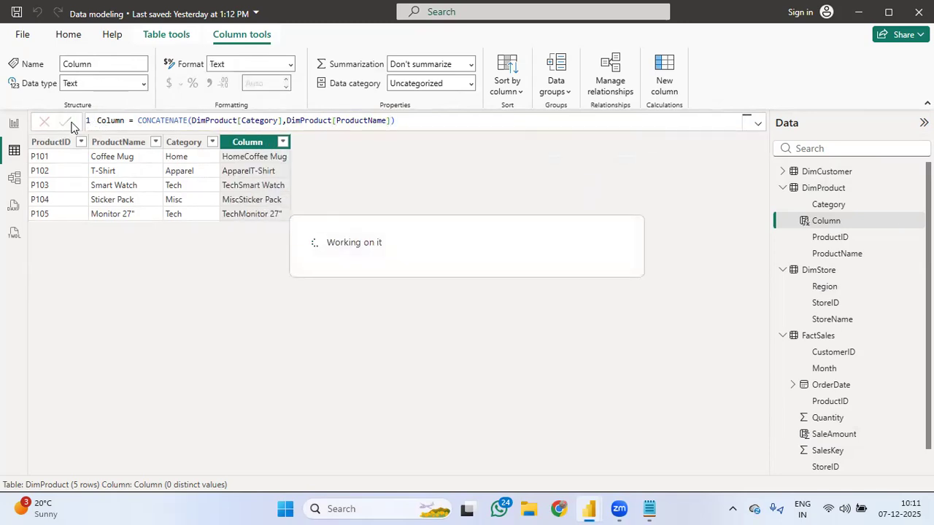
- Look over the ProductName and Category source columns, and rename the concatenated column in its formula to ProductCategory
click(131, 149)
click(184, 144)
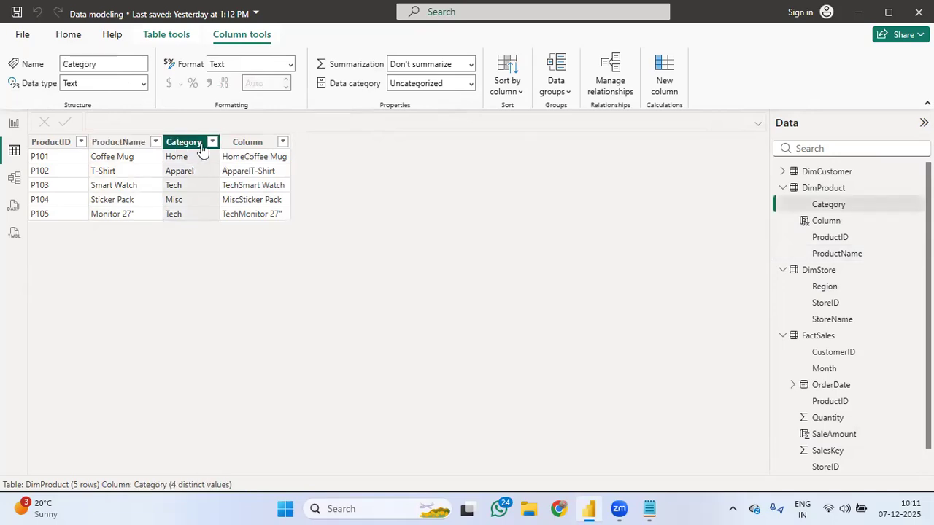
click(259, 141)
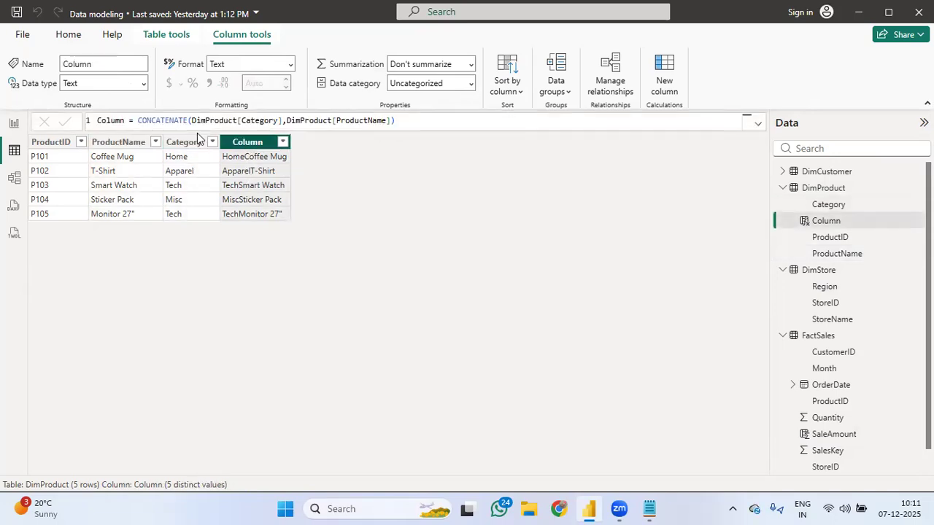
click(124, 118)
key(BackSpace)
key(BackSpace)
key(BackSpace)
key(BackSpace)
key(BackSpace)
key(BackSpace)
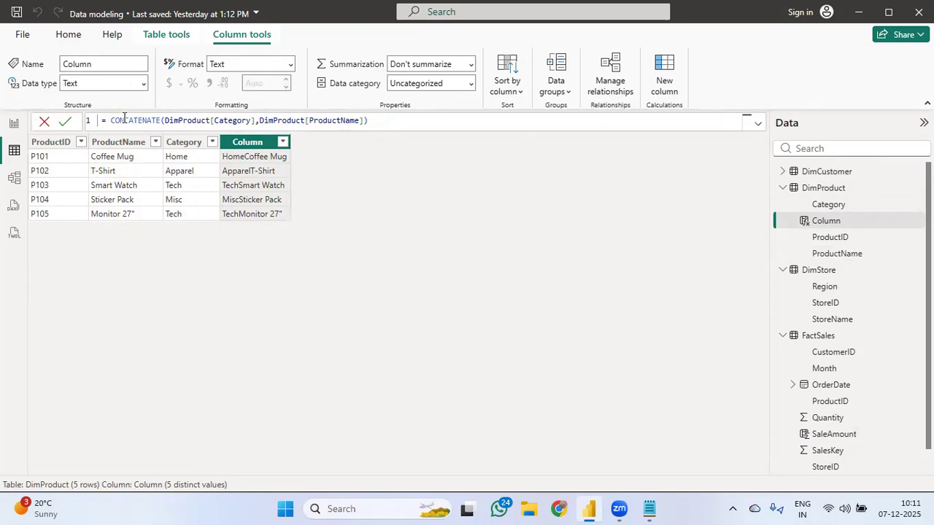
text(Product )
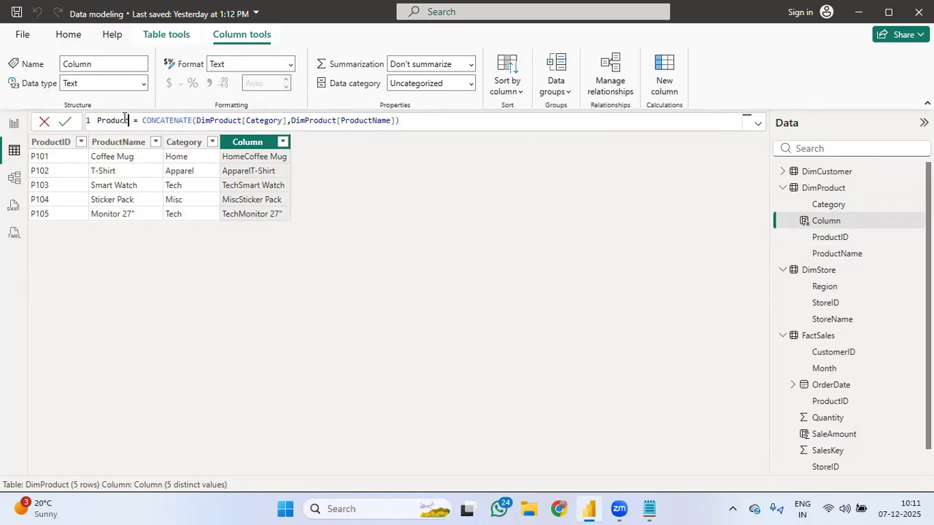
text(Catr)
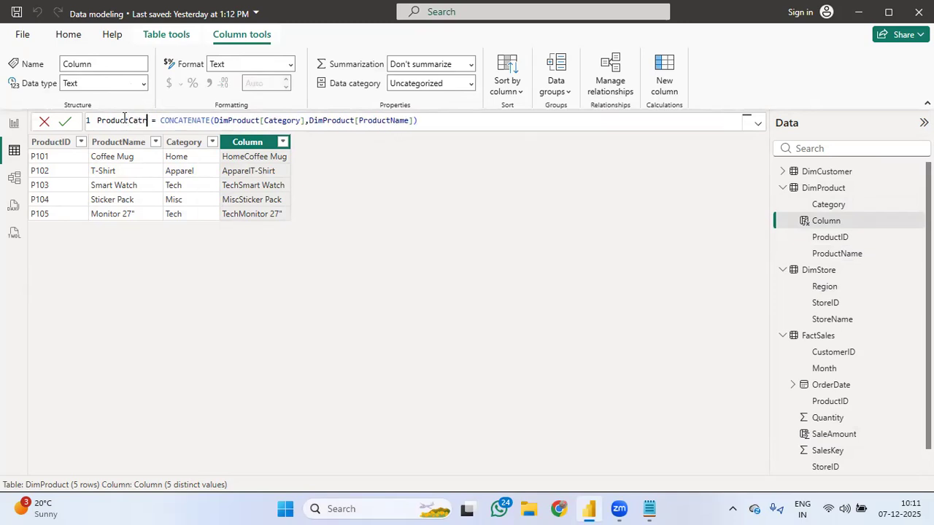
key(BackSpace)
text(egory)
key(Return)
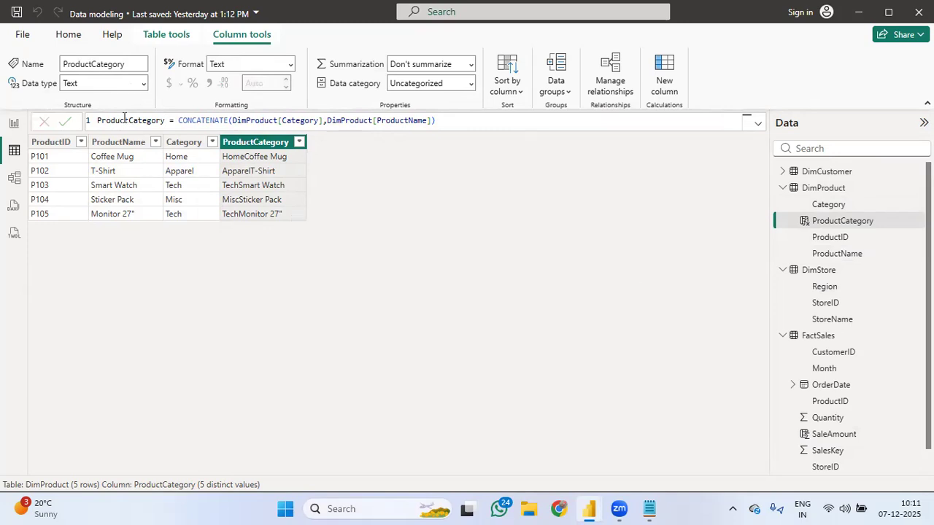
- Switch to the What is DAX notes in Notepad and add the line "-- works on filter context" below the measure examples
click(13, 125)
click(649, 509)
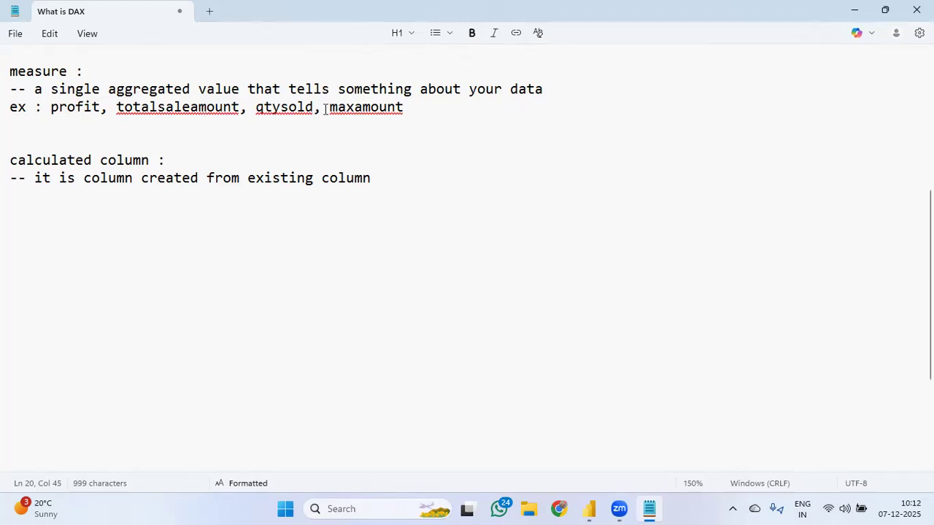
click(405, 107)
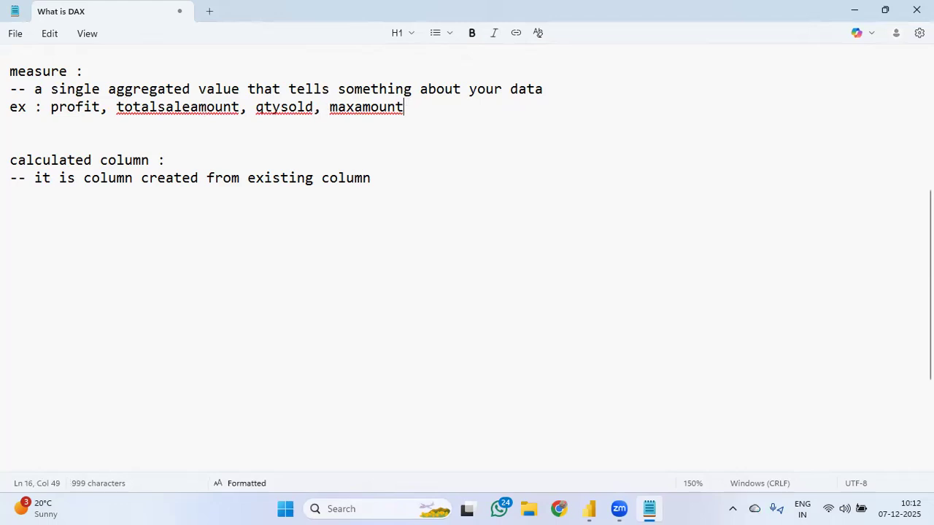
key(Return)
text(-- )
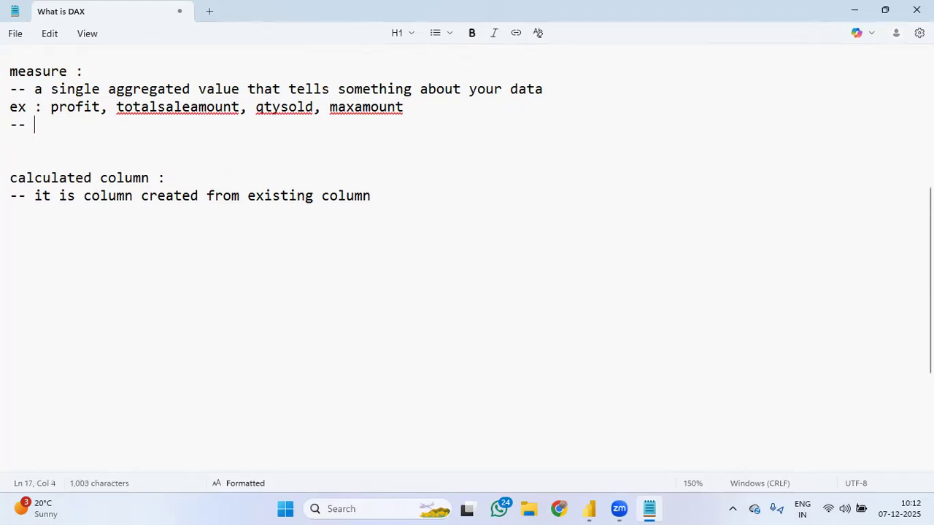
text(works on )
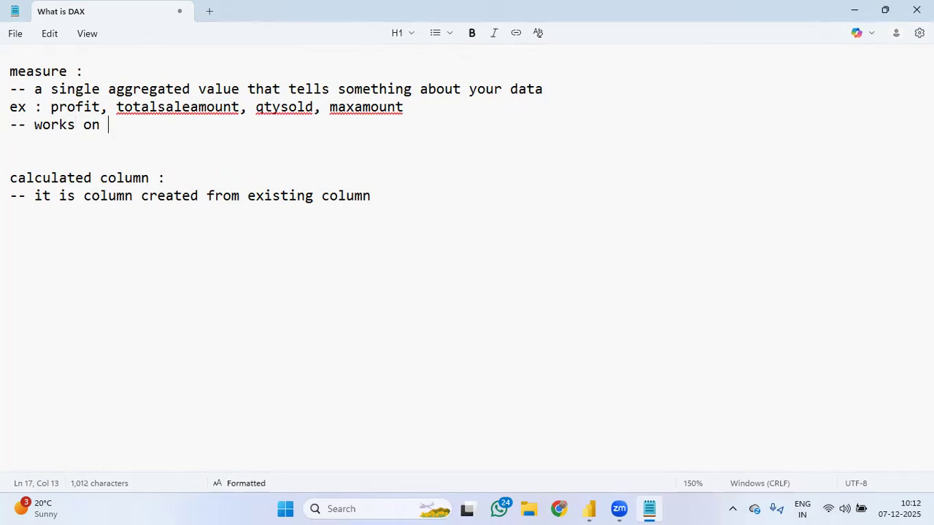
text(filter context)
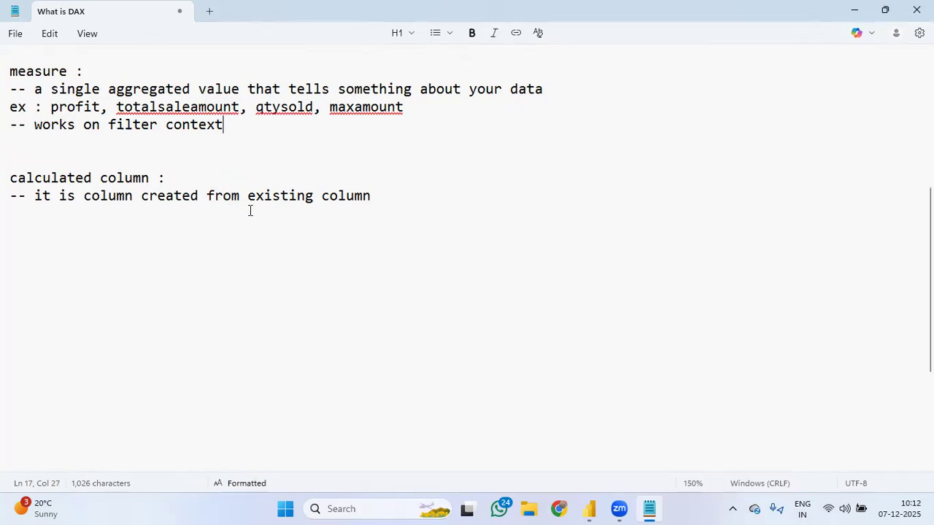
- Add the line "-- works on row context" under the calculated column definition in the notes
click(390, 197)
key(Return)
text(-- works on row context)
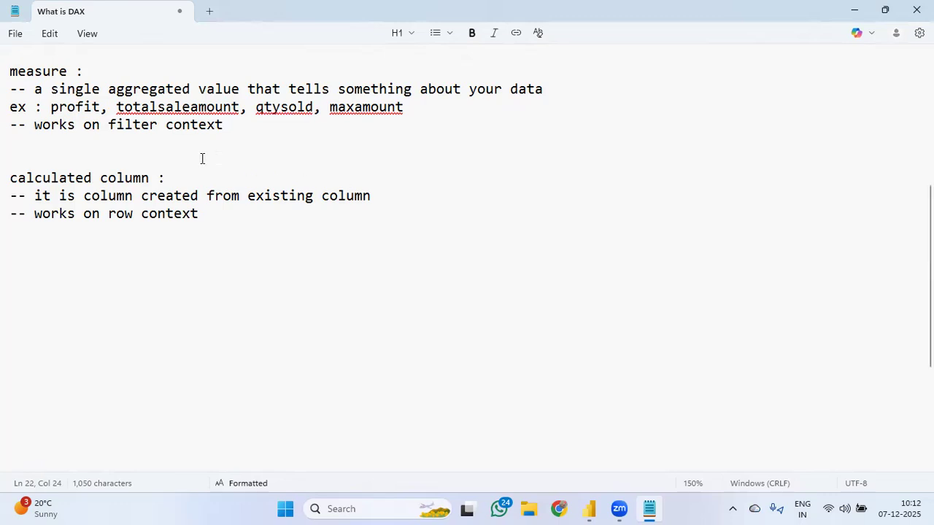
click(108, 216)
triple_click(120, 220)
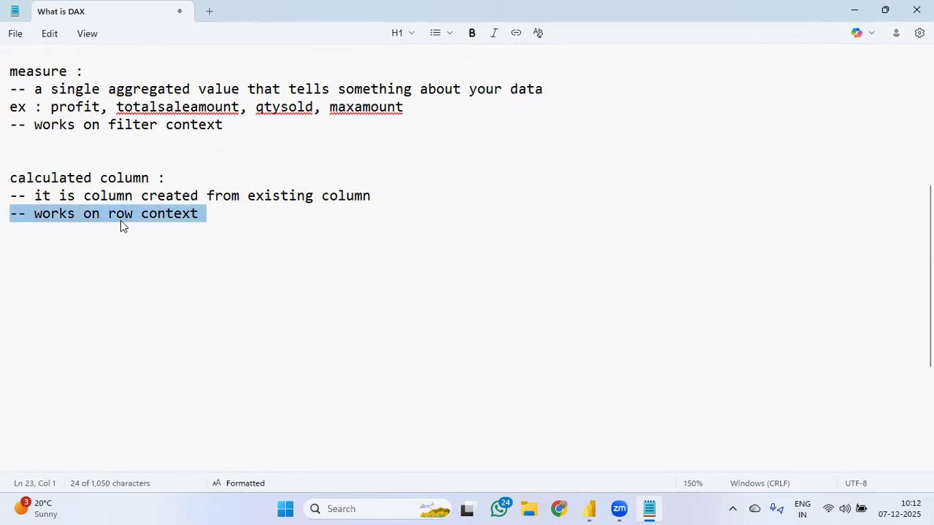
click(250, 197)
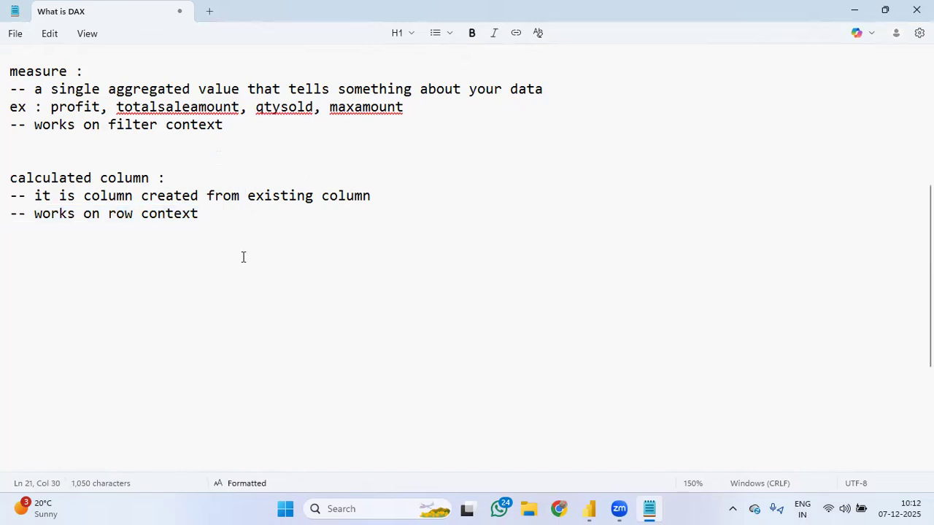
- Switch back to Power BI and show the DimProduct table's data with the ProductCategory column
click(590, 509)
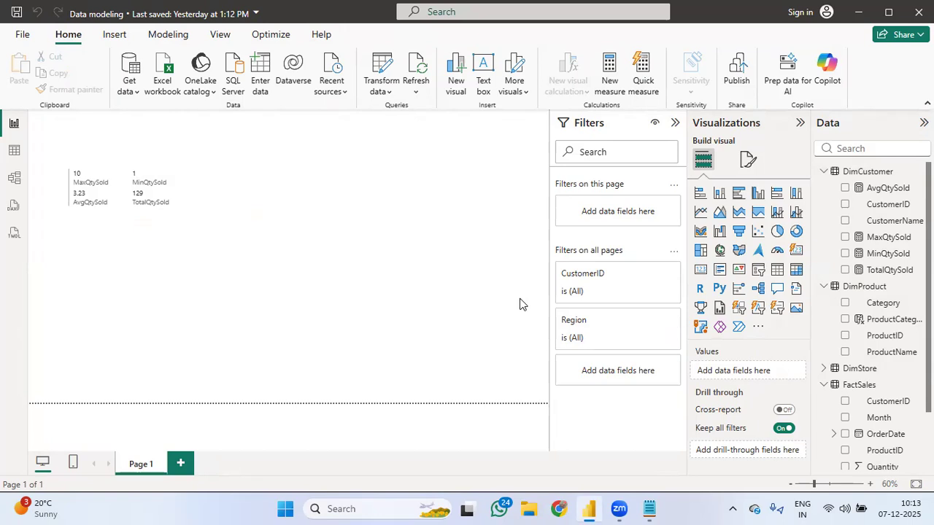
click(15, 154)
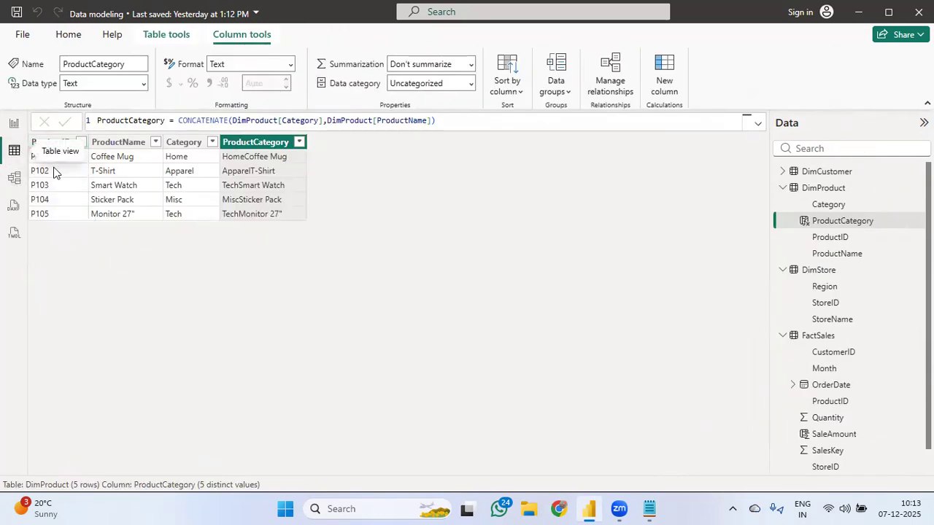